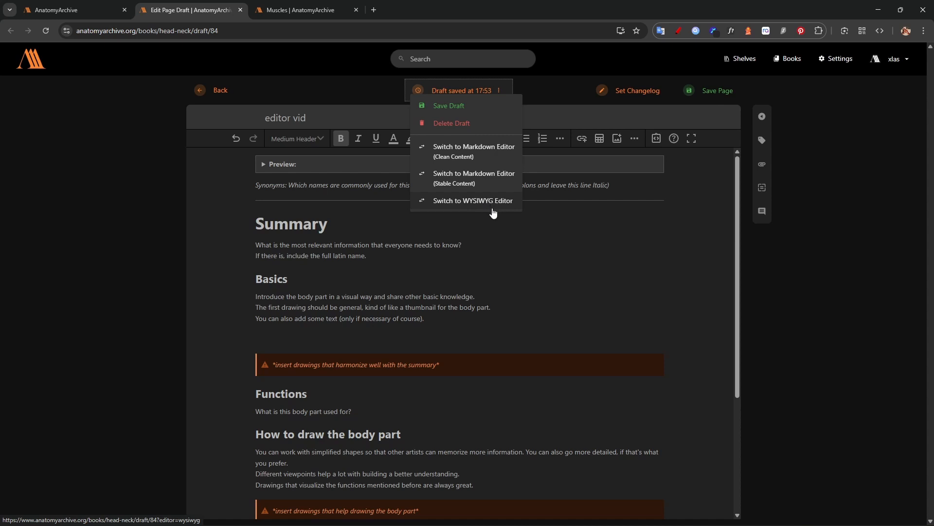
Show the draft's options to examine the available Markdown and WYSIWYG editor choices.
click(499, 90)
click(499, 91)
click(499, 90)
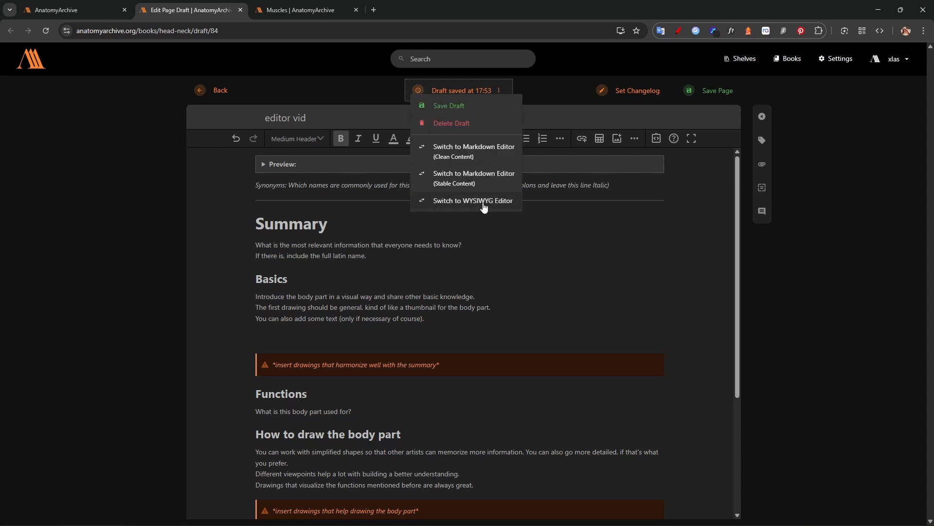
click(360, 226)
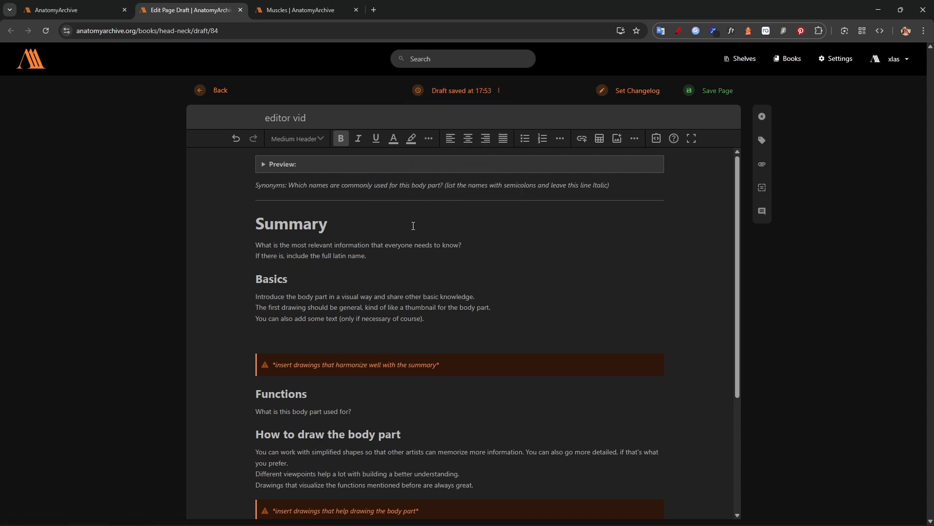
click(499, 91)
Try light mode on the AnatomyArchive home page and reload the editor vid draft.
click(88, 11)
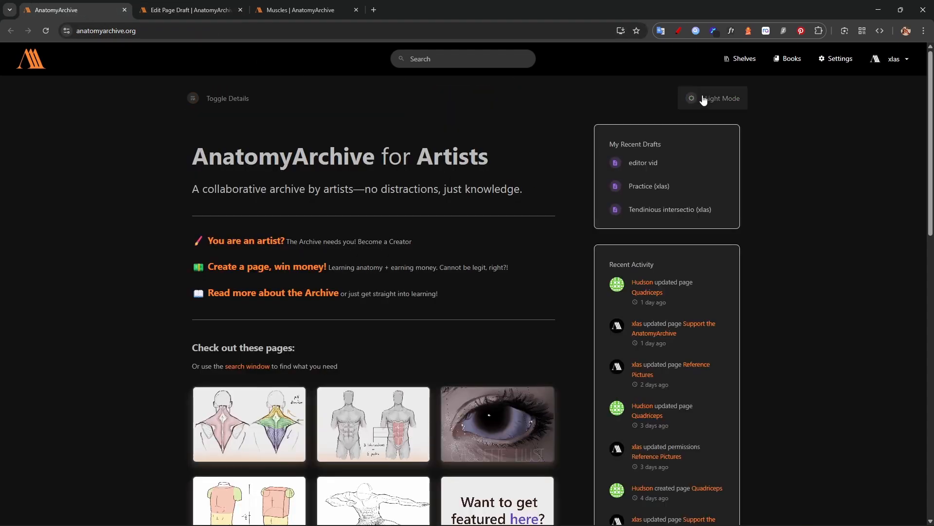
click(704, 100)
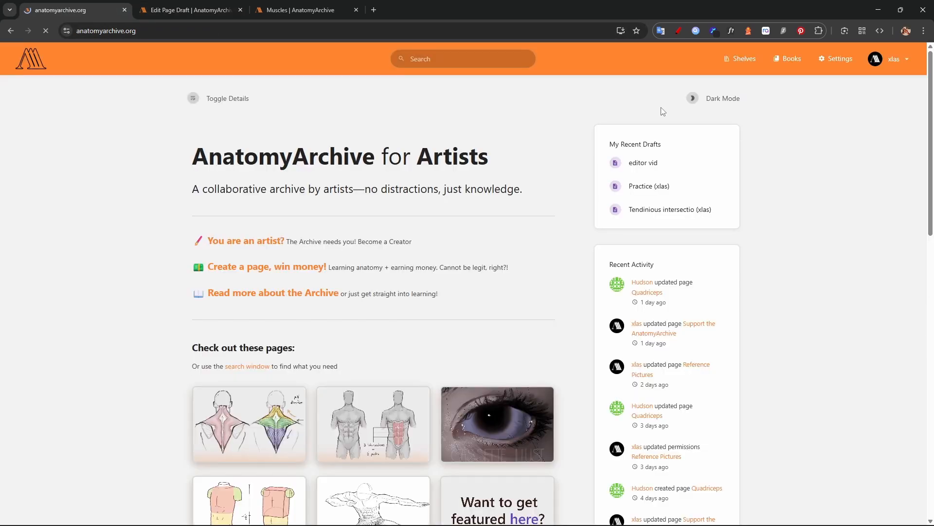
click(188, 9)
click(49, 31)
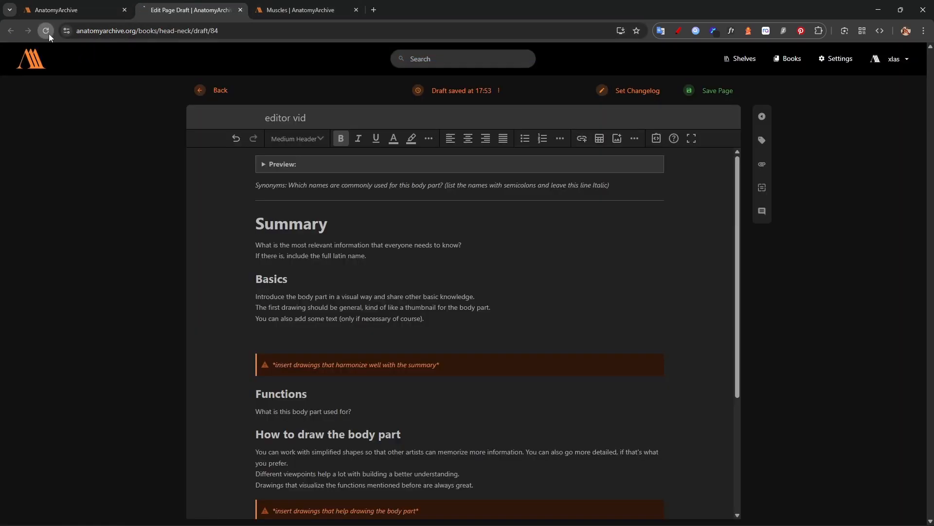
click(360, 223)
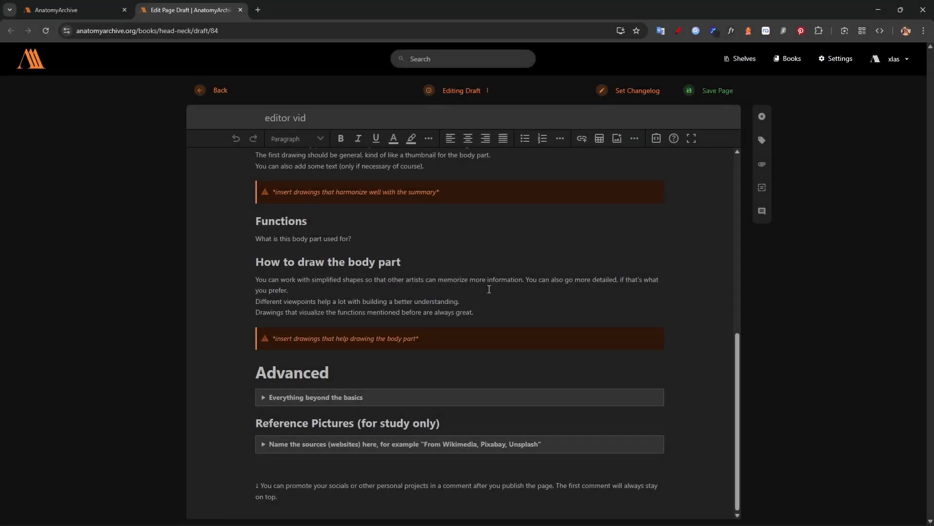
Preview the draft in a mobile layout with the browser's developer tools, and return to the normal view.
click(882, 30)
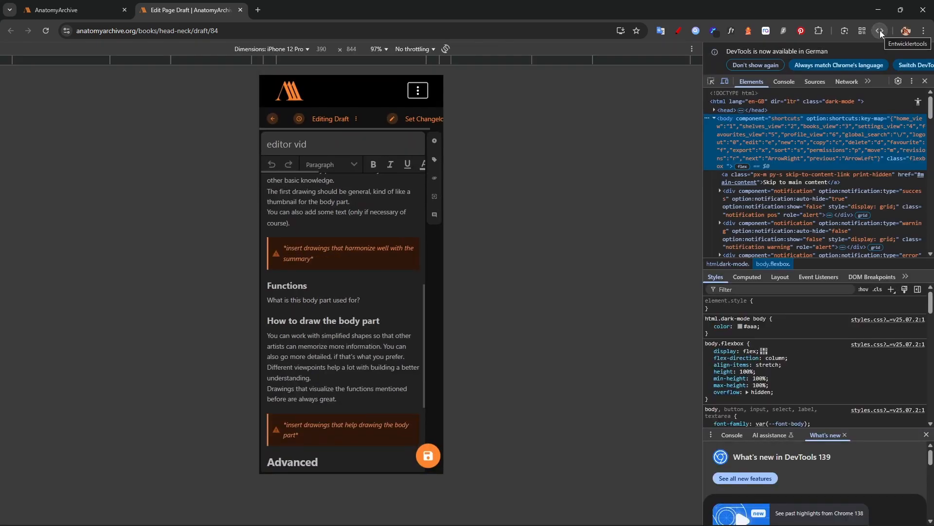
click(880, 30)
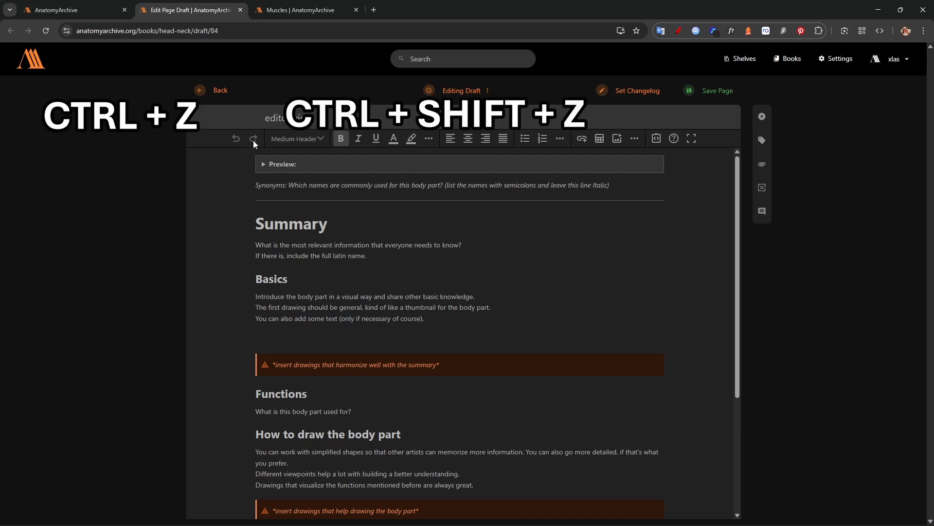
Look through the text format choices and view the draft editor in fullscreen before restoring its normal size.
click(322, 140)
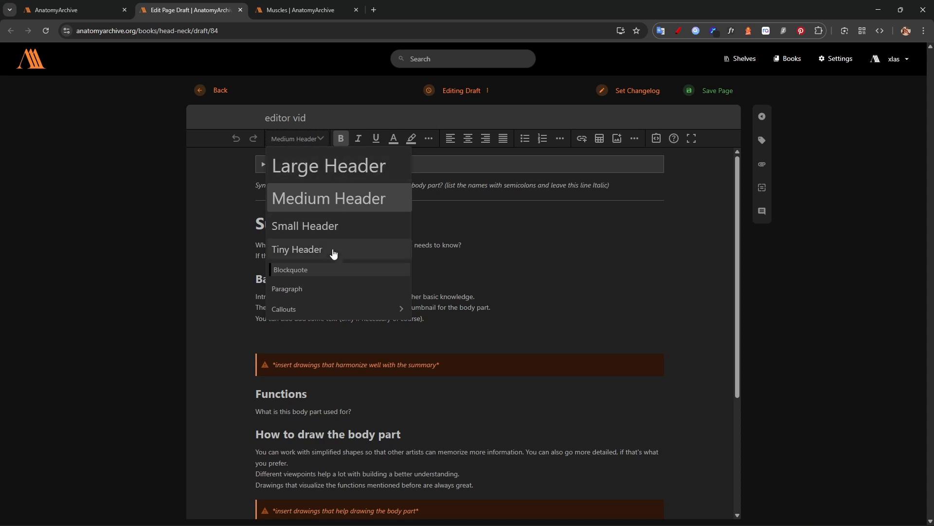
click(323, 288)
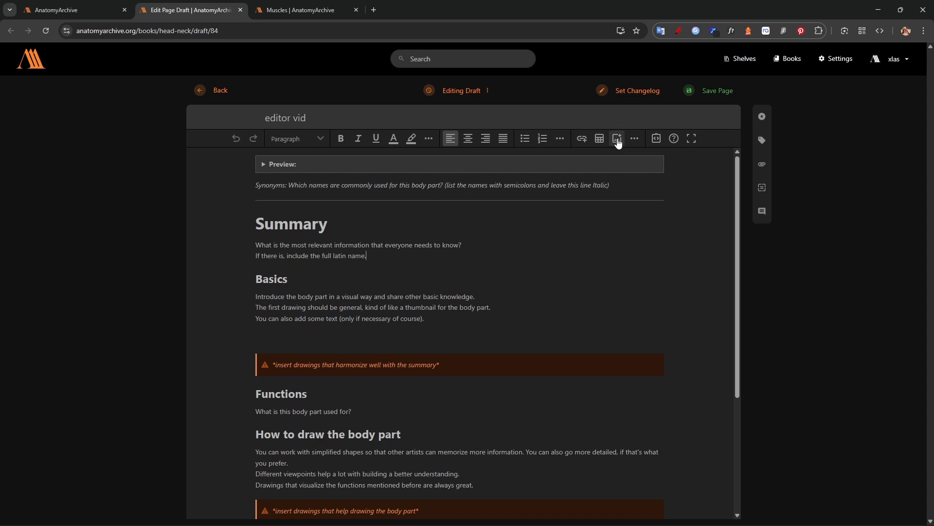
click(692, 139)
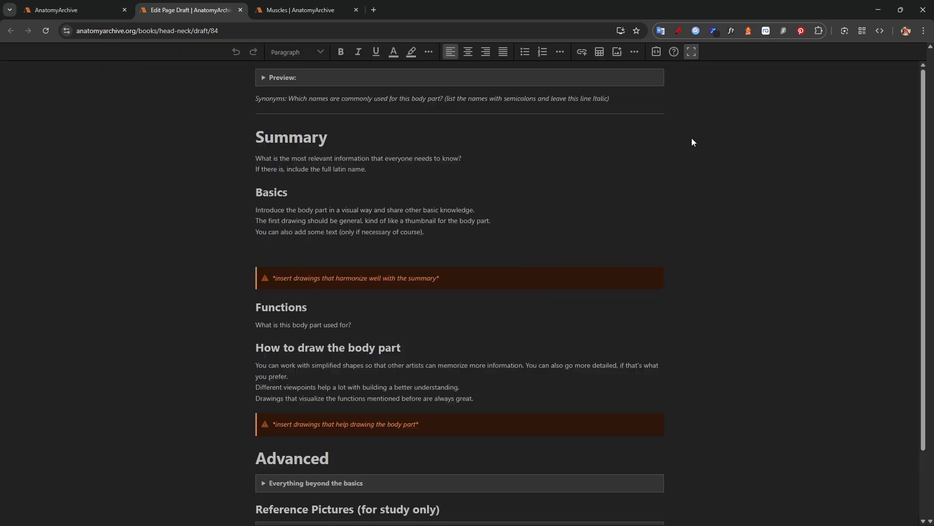
click(692, 52)
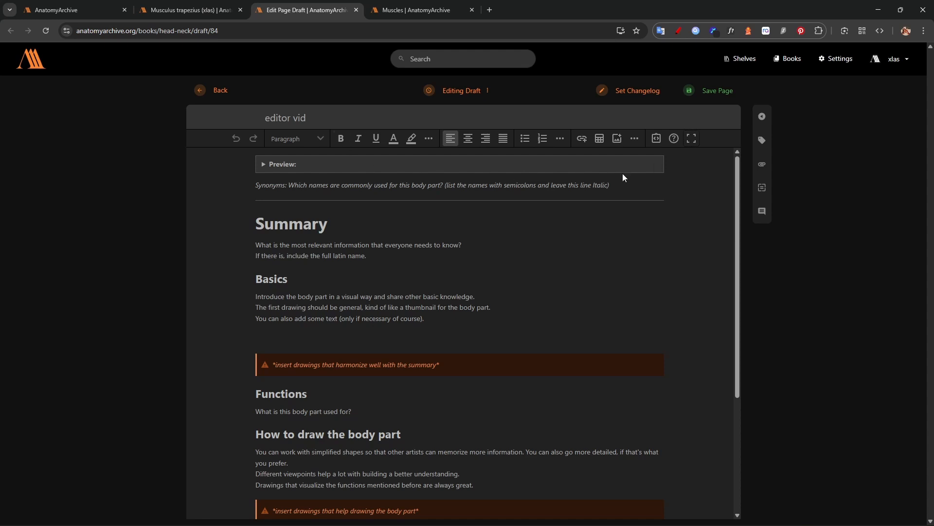
View the published Musculus trapezius page for comparison and return to the page draft.
key(ctrl+shift+Tab)
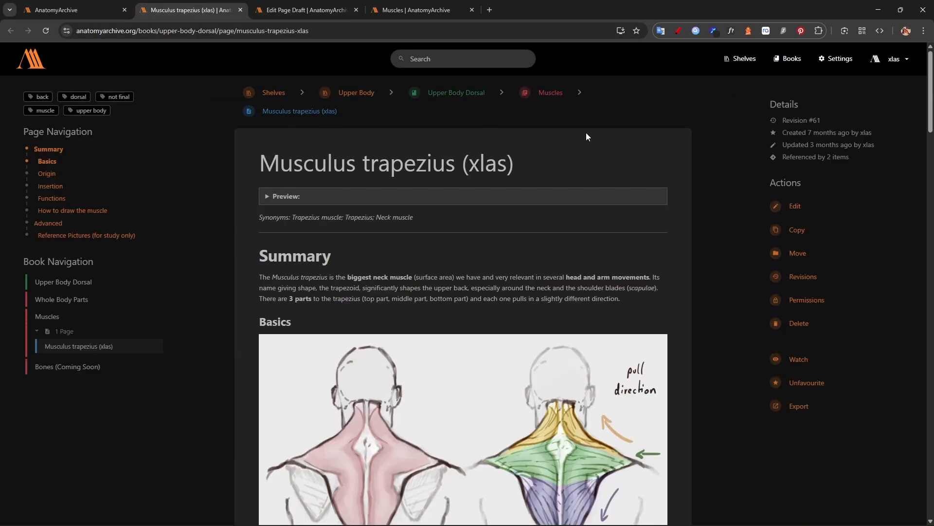
click(305, 2)
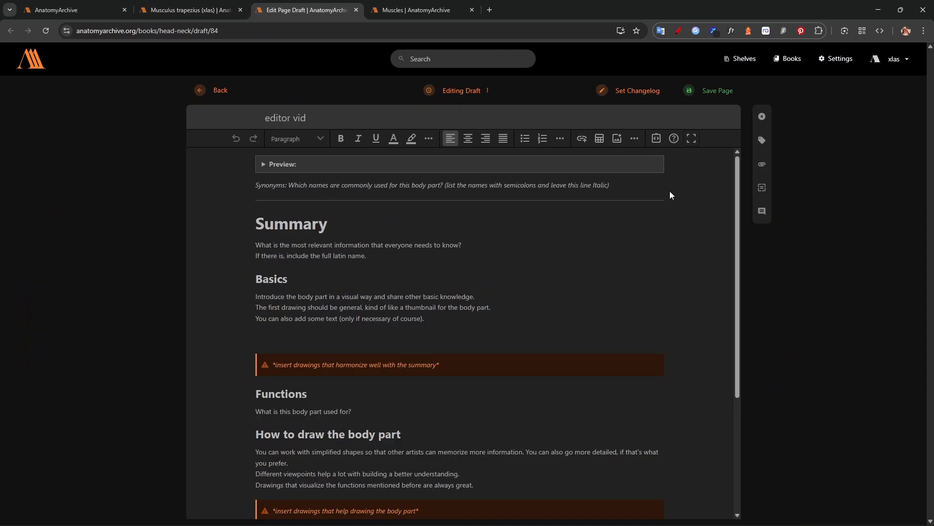
Expand and collapse the Preview block, and check its label settings without changing them.
click(339, 165)
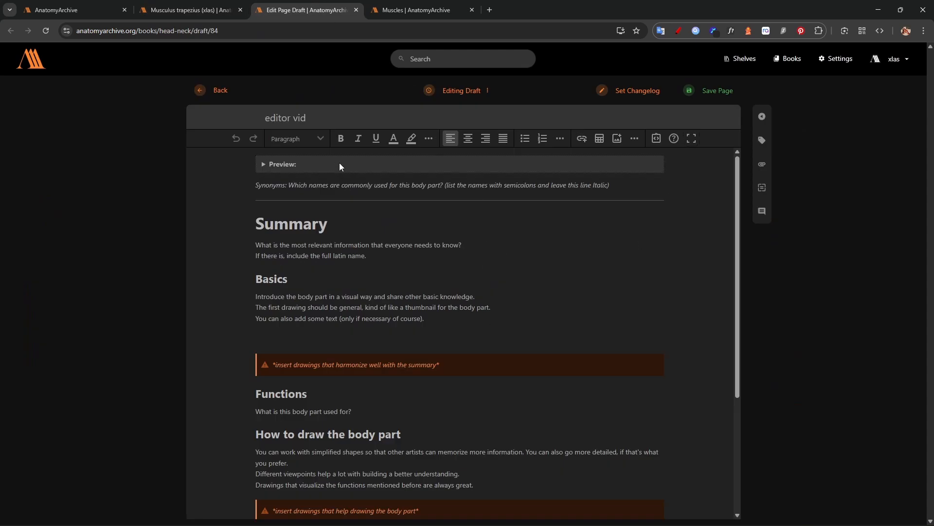
click(461, 166)
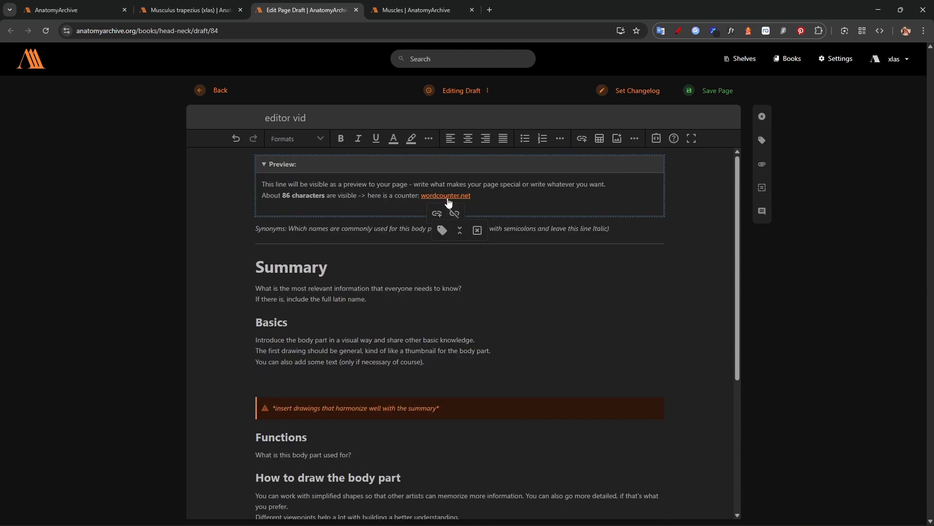
click(459, 230)
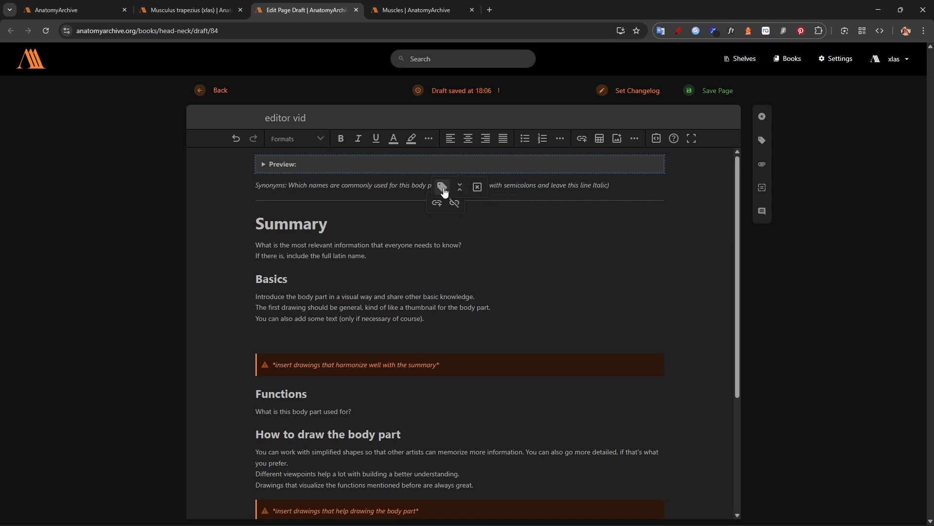
click(443, 191)
click(524, 250)
Insert a collapsible block on a new line directly beneath the Summary heading.
click(634, 138)
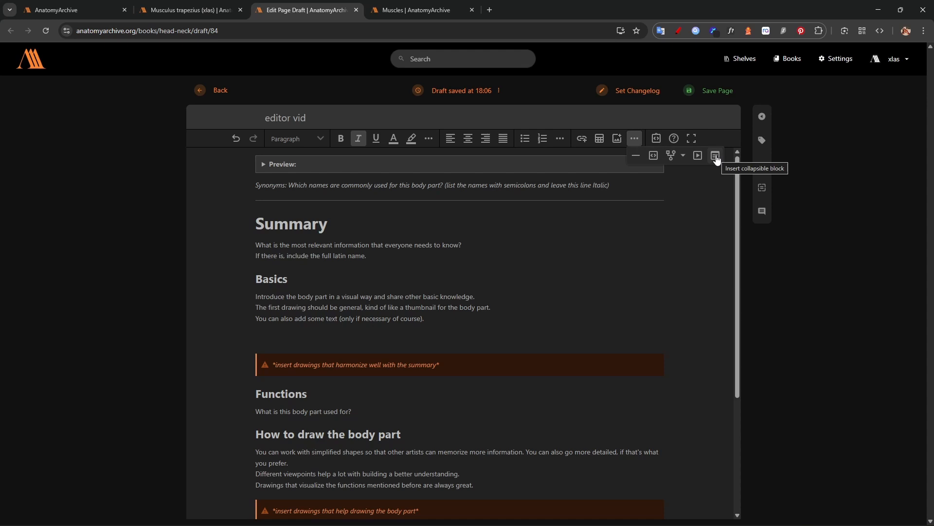
click(392, 226)
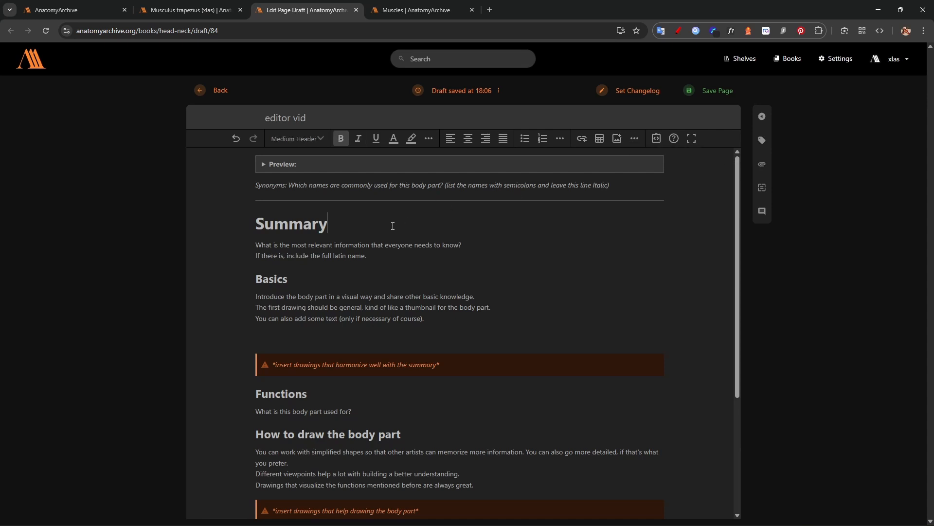
key(Return)
click(634, 139)
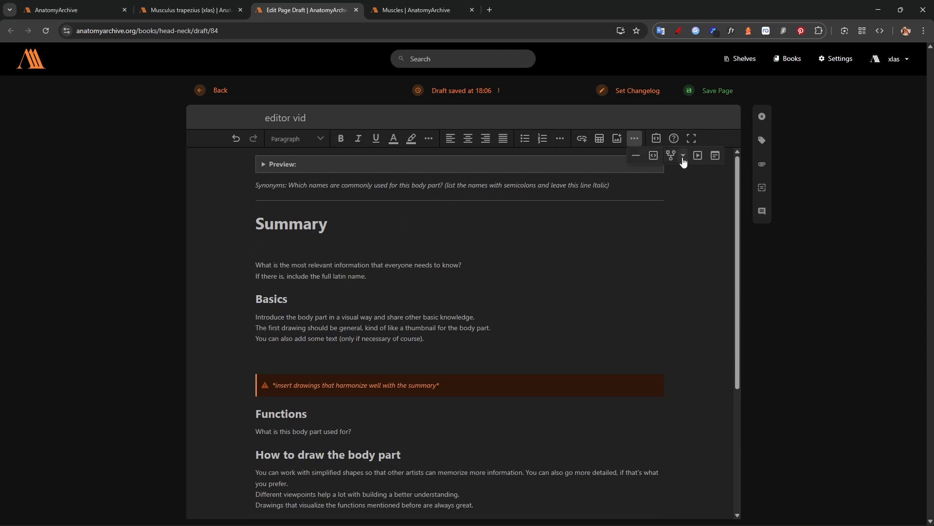
click(714, 155)
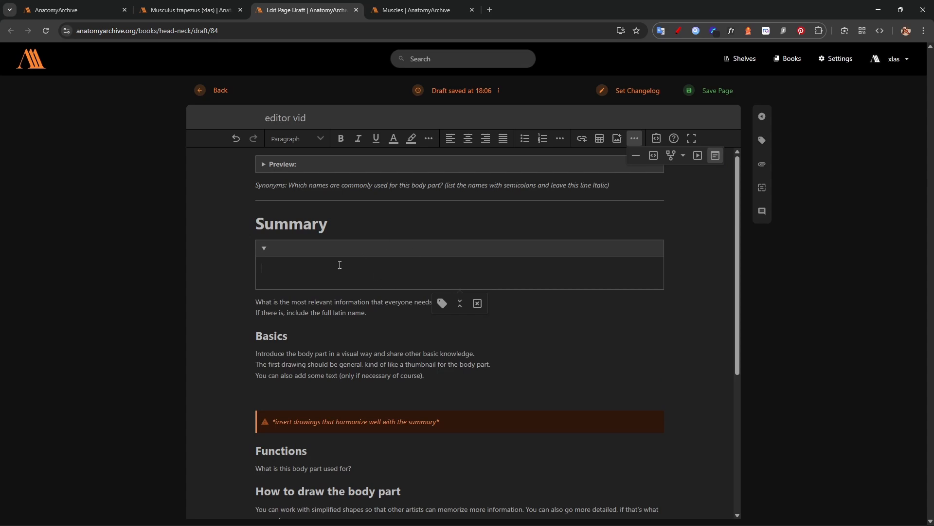
Try the new collapsible block's label settings and open/closed toggle, and remove the block.
click(442, 303)
click(523, 250)
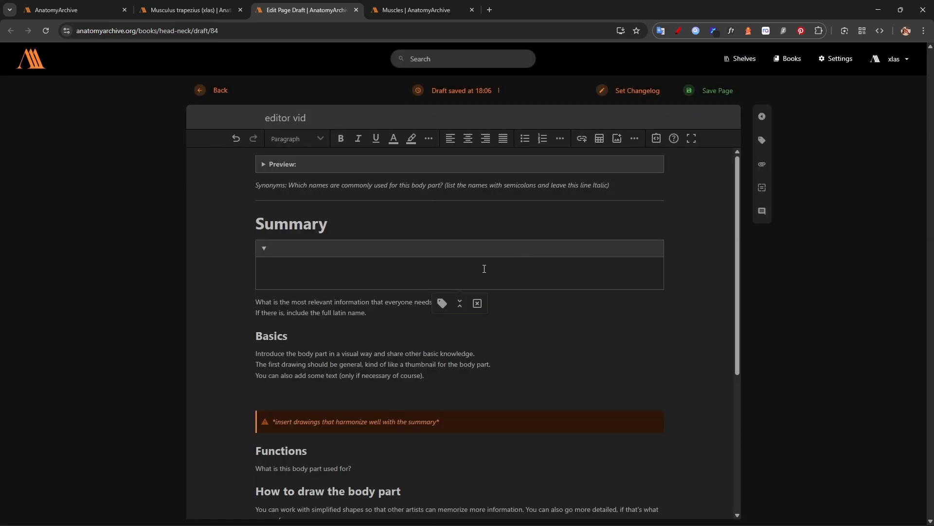
click(460, 305)
click(459, 272)
click(478, 304)
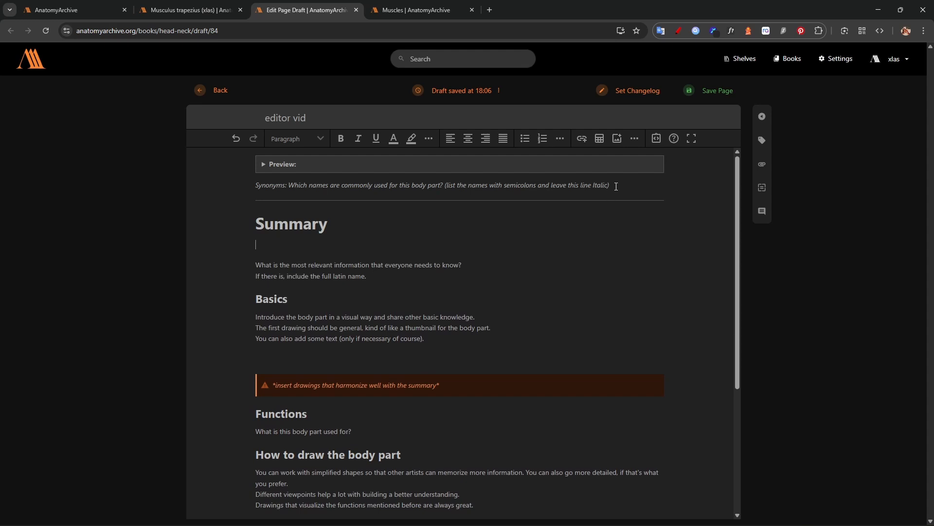
Insert another collapsible block beneath the Summary heading and enter "test" as its content.
click(634, 138)
click(716, 155)
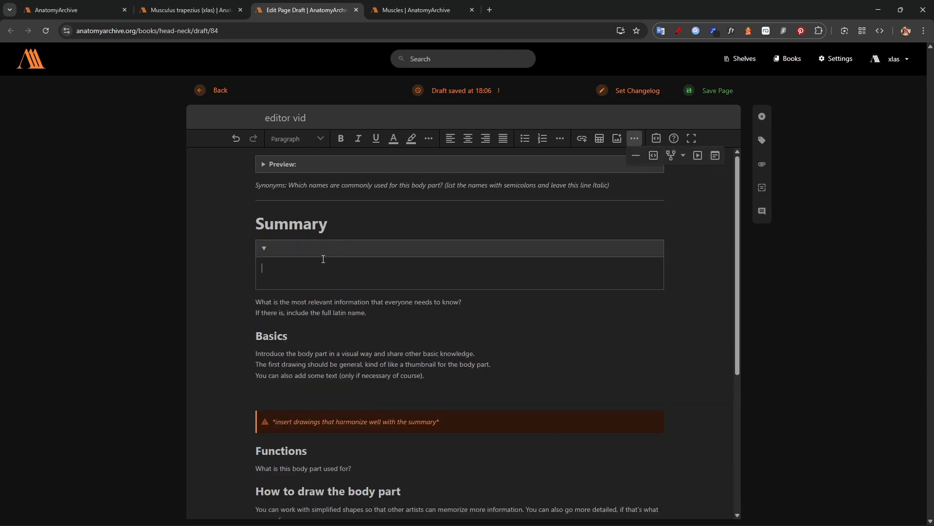
click(313, 270)
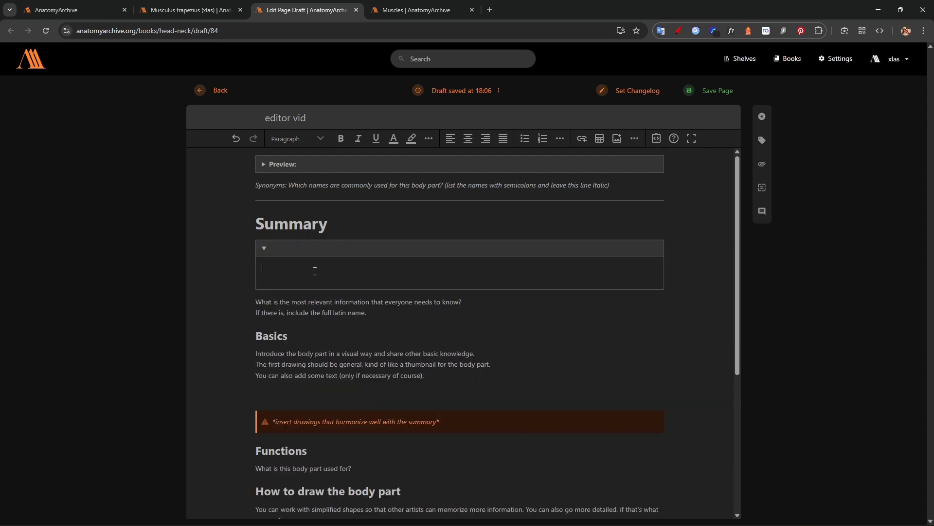
text(test)
Insert the existing image "sponsors logo showcase.png" on a new line below the test text in the collapsible block.
key(Return)
click(617, 138)
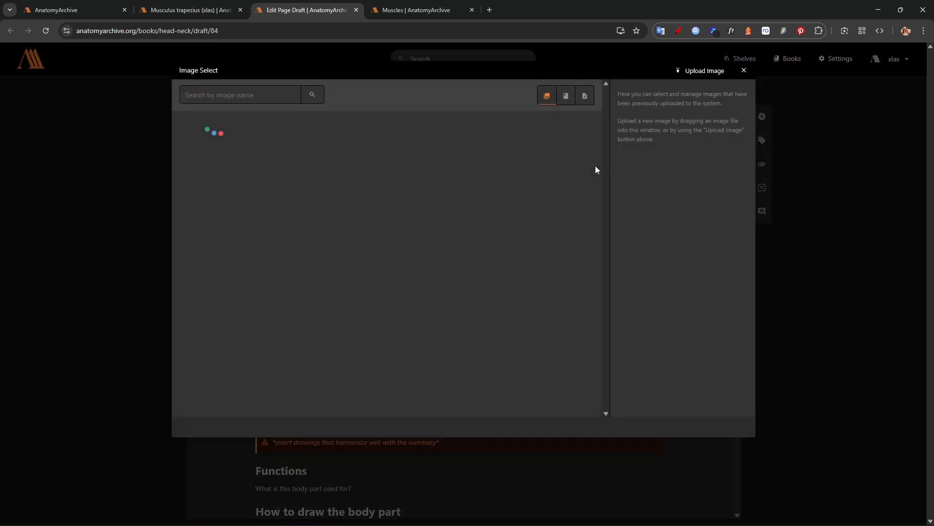
scroll(560, 320, down, 4)
click(560, 320)
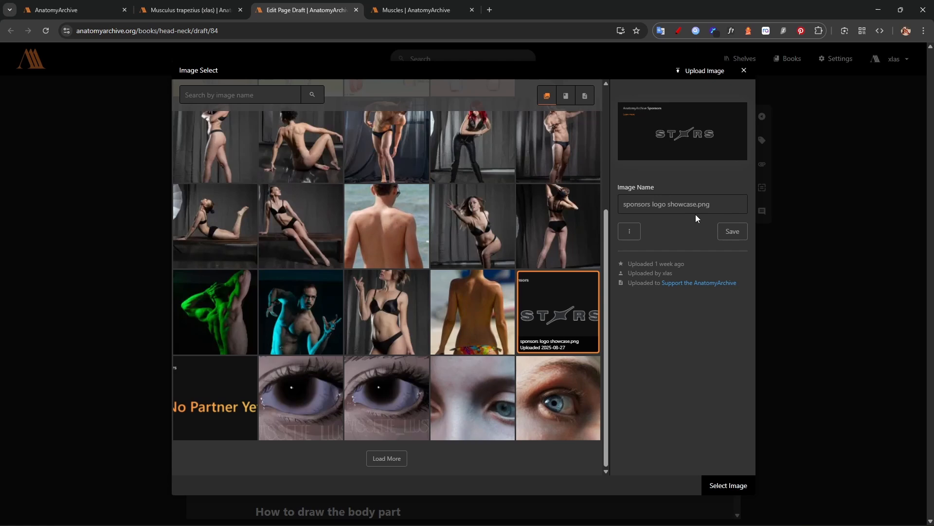
click(730, 483)
scroll(503, 365, up, 2)
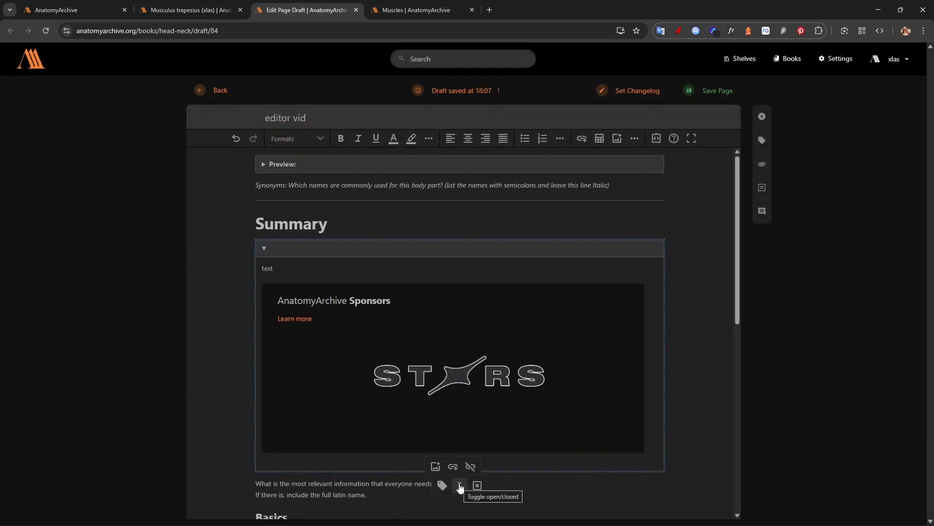
Set the collapsible block under Summary to closed.
click(460, 486)
click(459, 271)
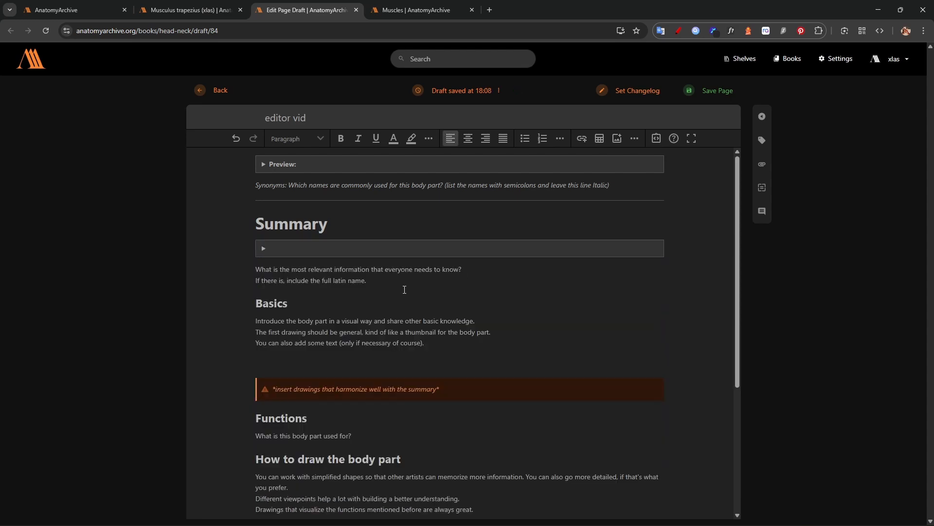
scroll(403, 286, down, 2)
scroll(403, 286, up, 2)
On the published Musculus trapezius page, examine the "Everything beyond the basics" block in the Advanced section.
click(170, 9)
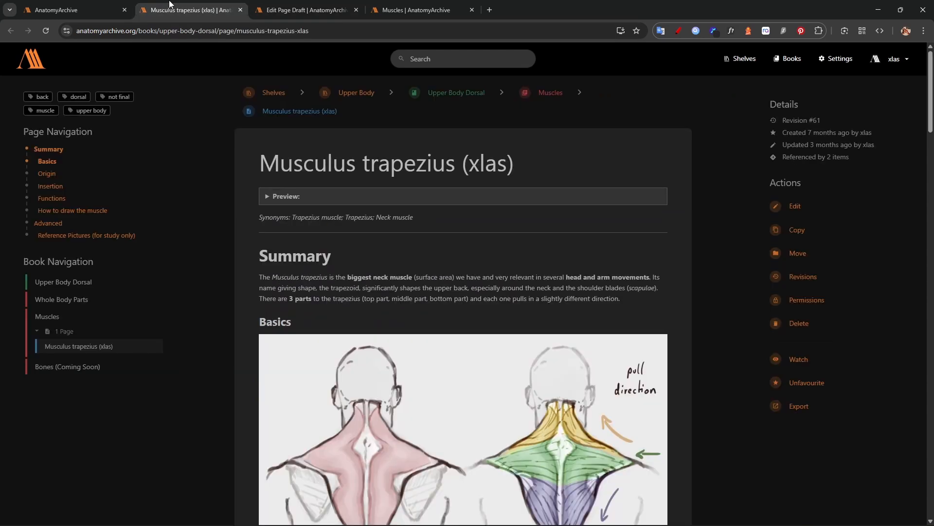
click(69, 225)
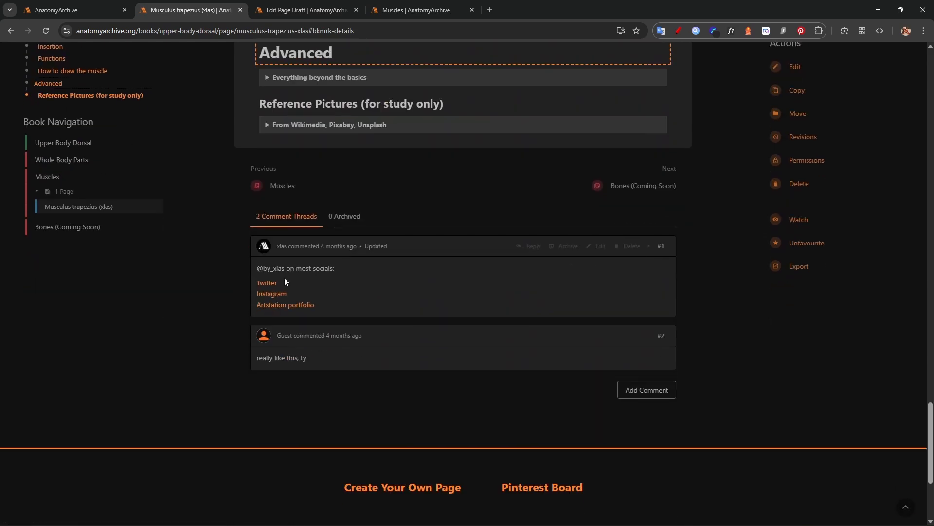
scroll(327, 256, up, 2)
click(344, 224)
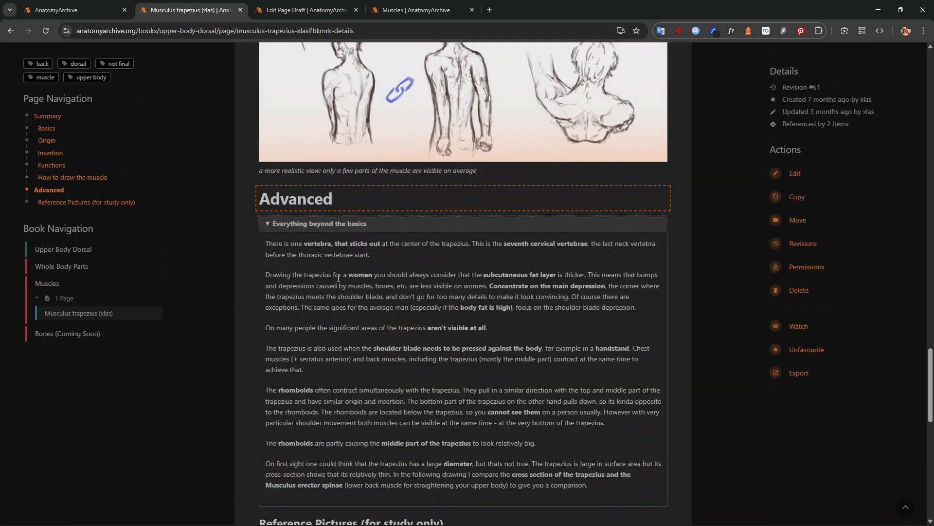
click(304, 221)
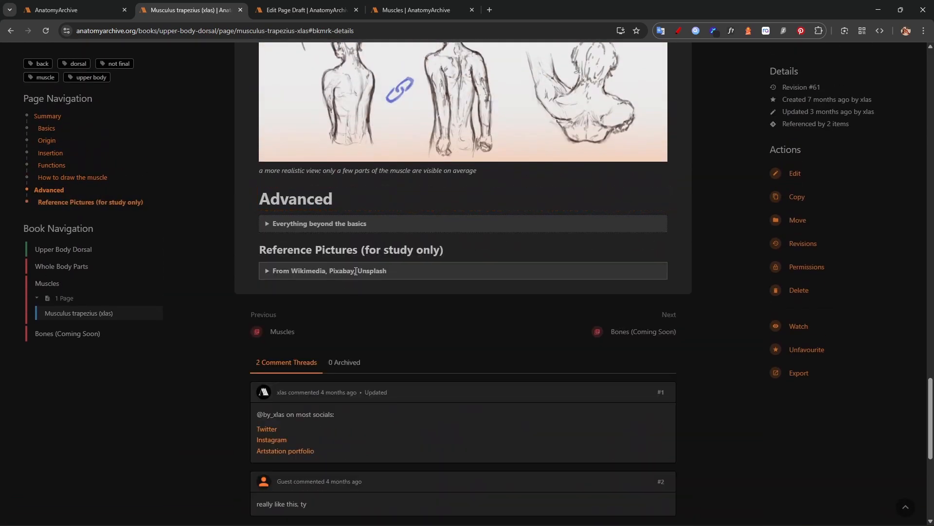
Expand the "From Wikimedia, Pixabay, Unsplash" block and look through its reference pictures.
click(355, 271)
scroll(379, 350, down, 20)
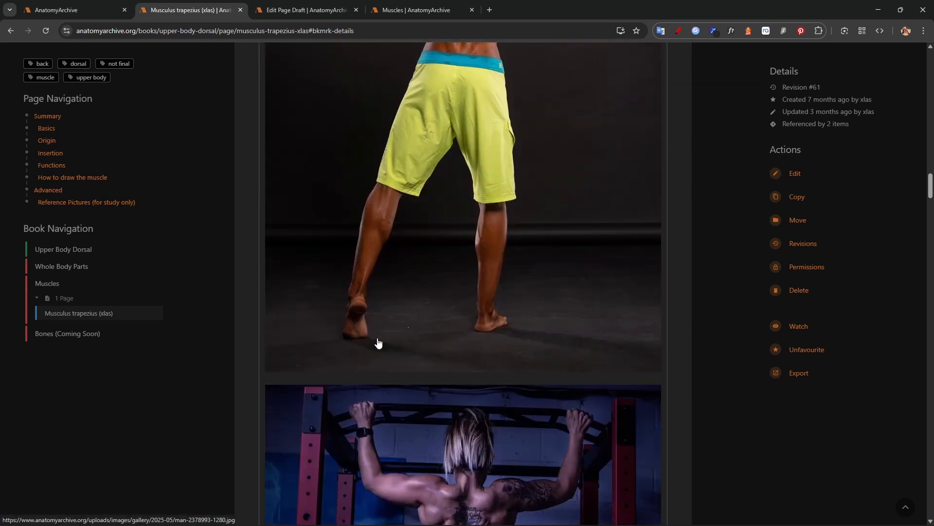
scroll(381, 357, up, 20)
scroll(360, 370, down, 3)
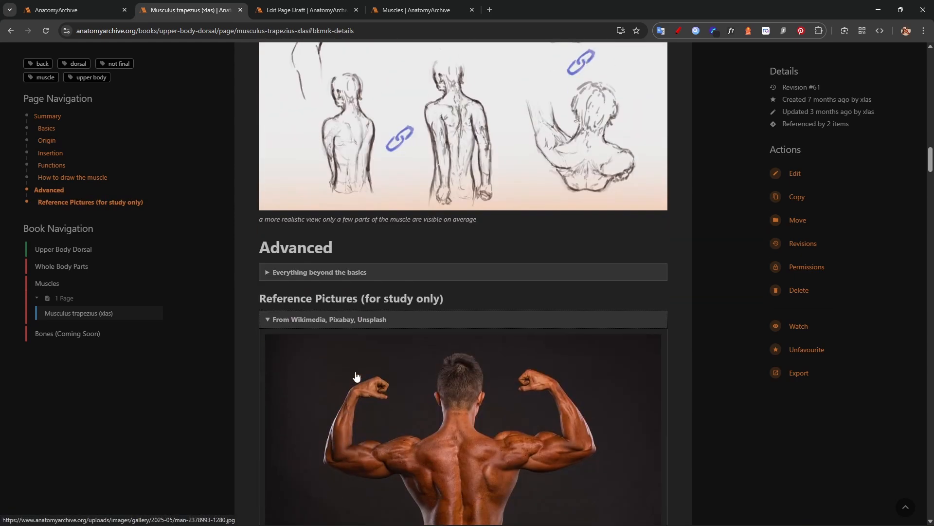
Collapse the reference pictures block, return to the page draft and briefly open the collapsible block under Summary before closing it again.
click(359, 322)
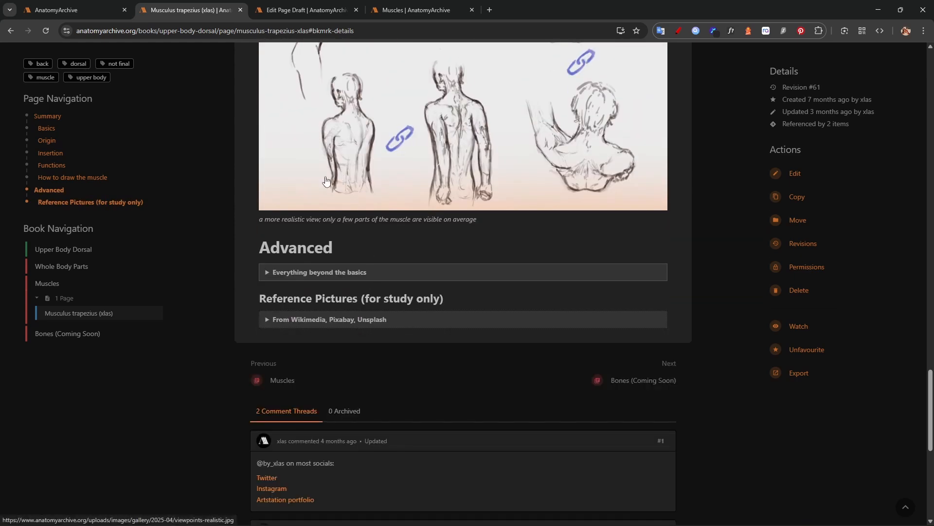
click(282, 12)
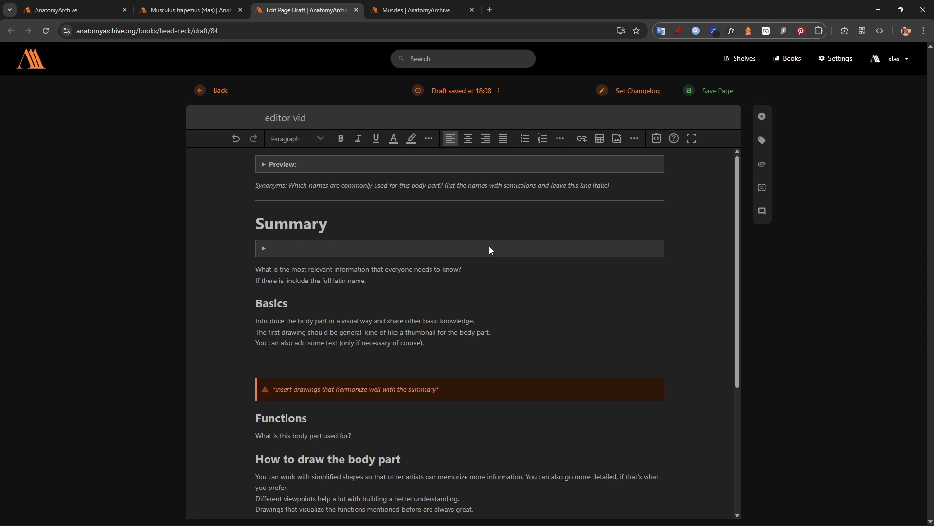
click(480, 249)
click(460, 269)
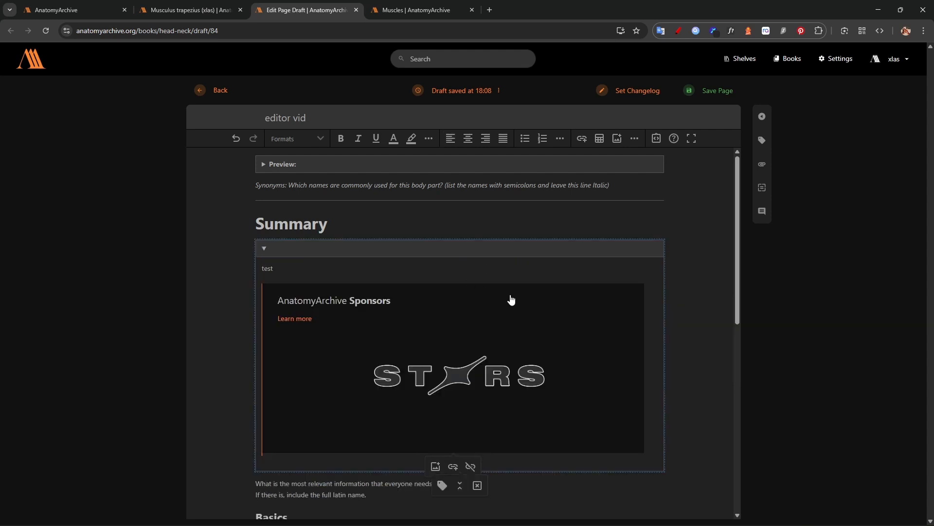
click(458, 486)
click(497, 272)
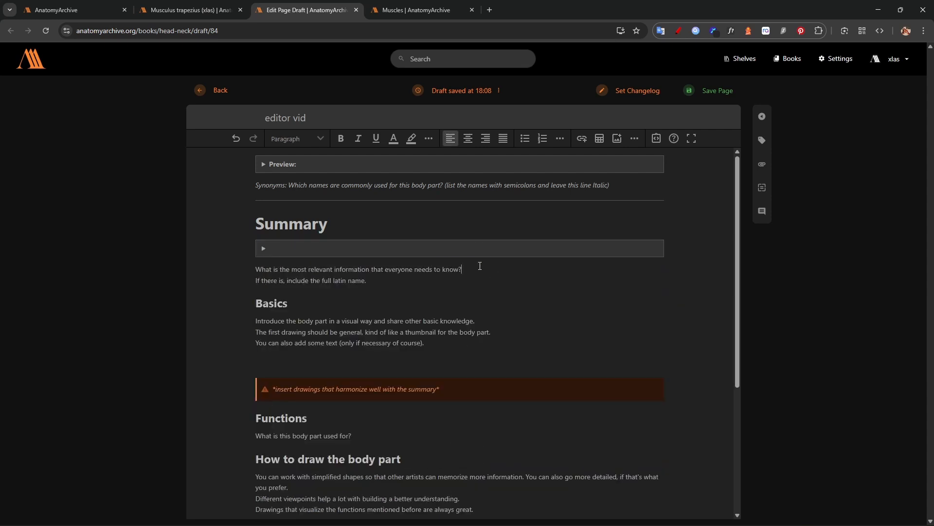
Try unwrapping the collapsible block under Summary and undo the unwrap.
click(485, 257)
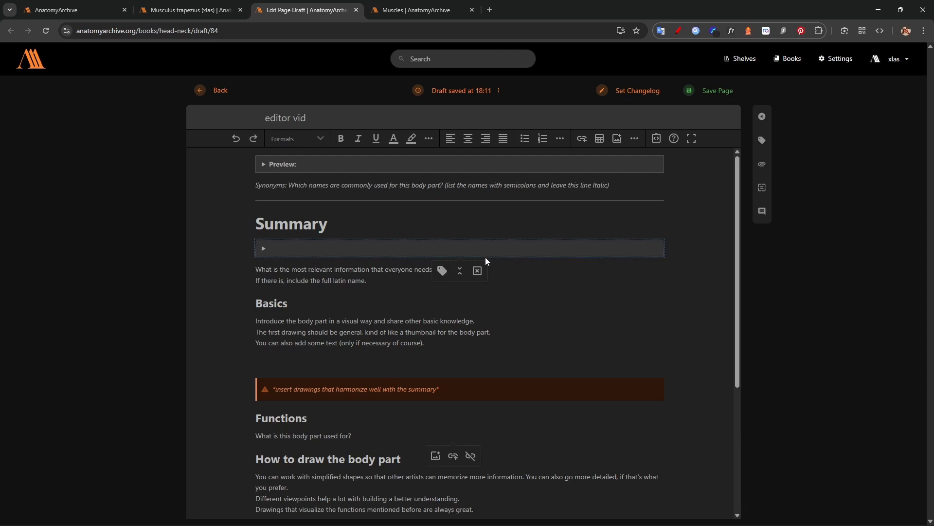
click(479, 270)
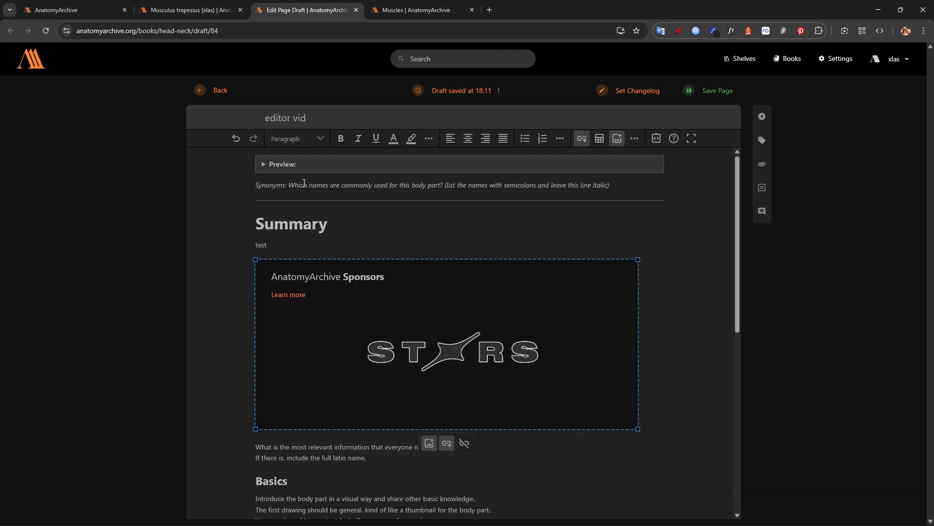
click(242, 145)
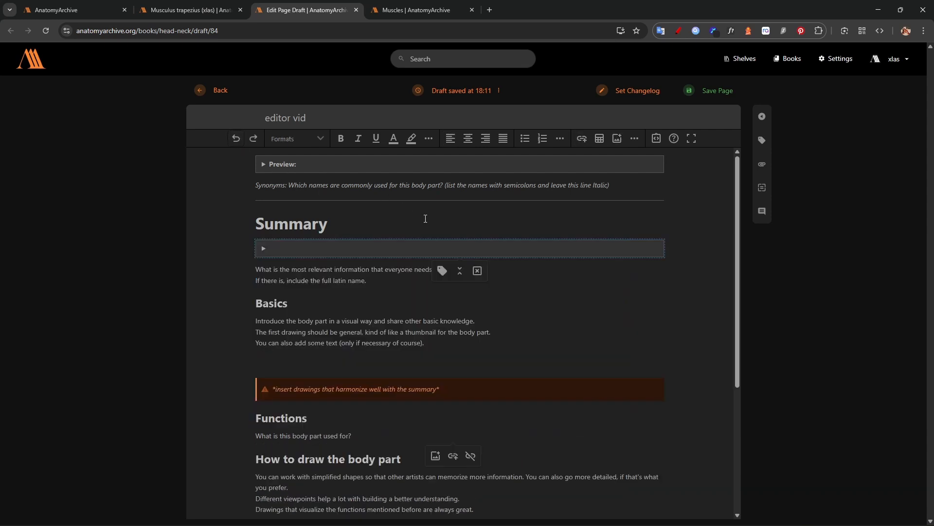
Insert the existing image "partners logo showcase.png" on a new line below the Summary text.
click(439, 278)
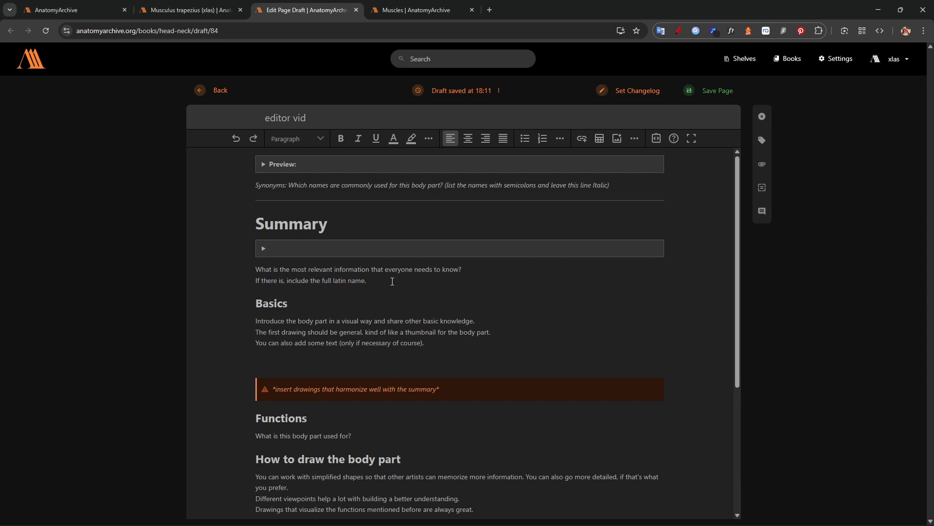
key(Return)
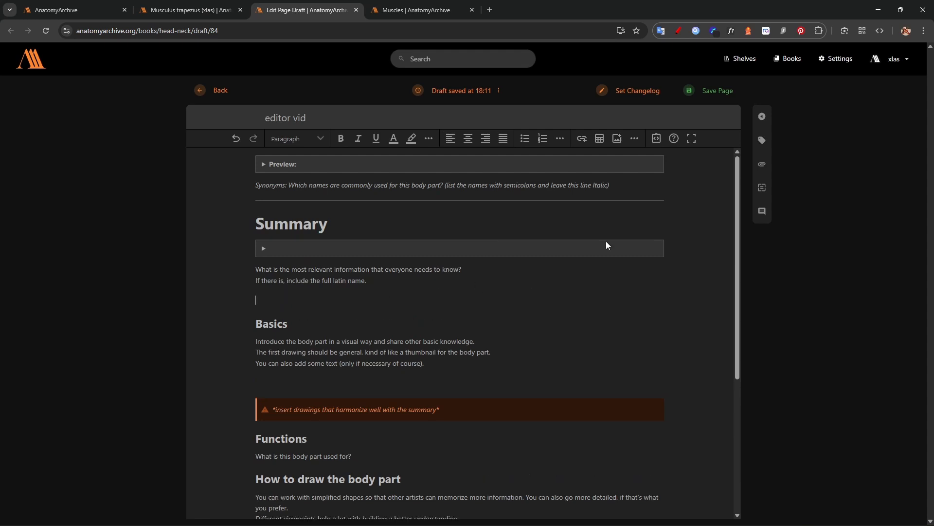
click(617, 139)
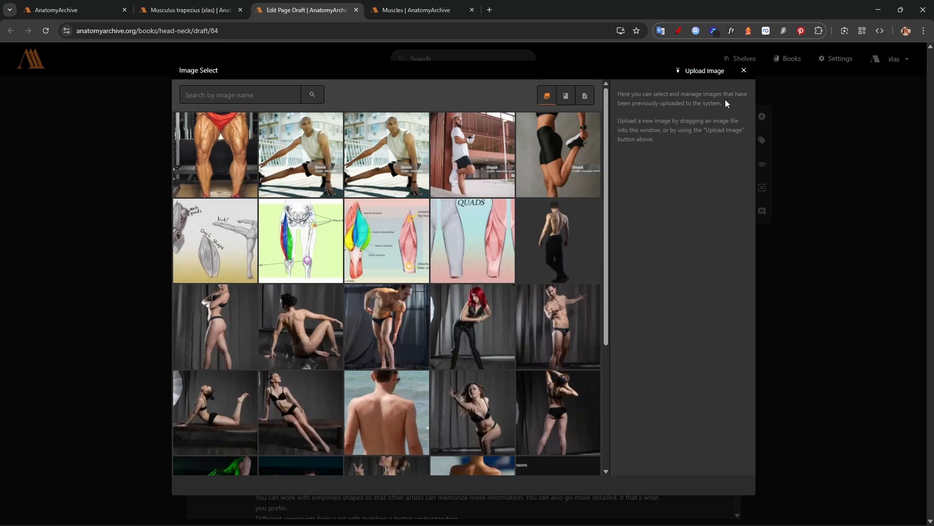
click(559, 160)
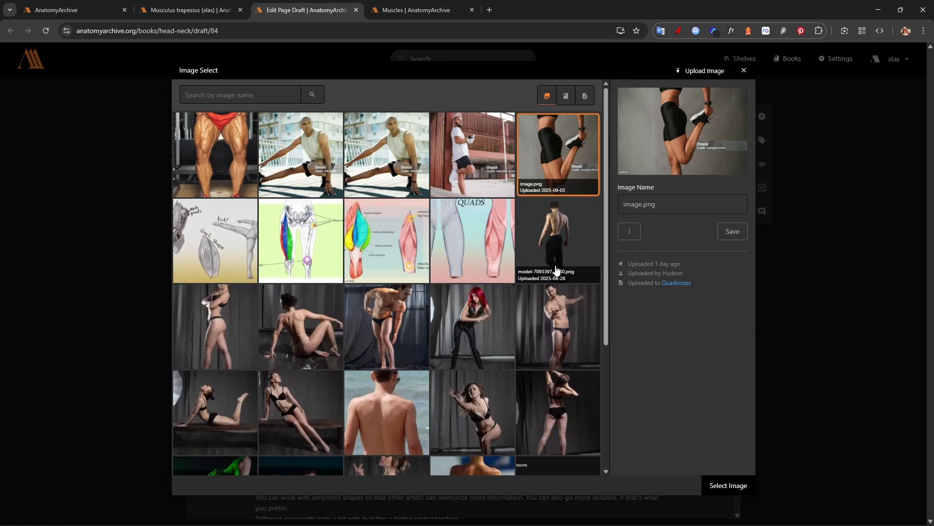
scroll(424, 321, down, 3)
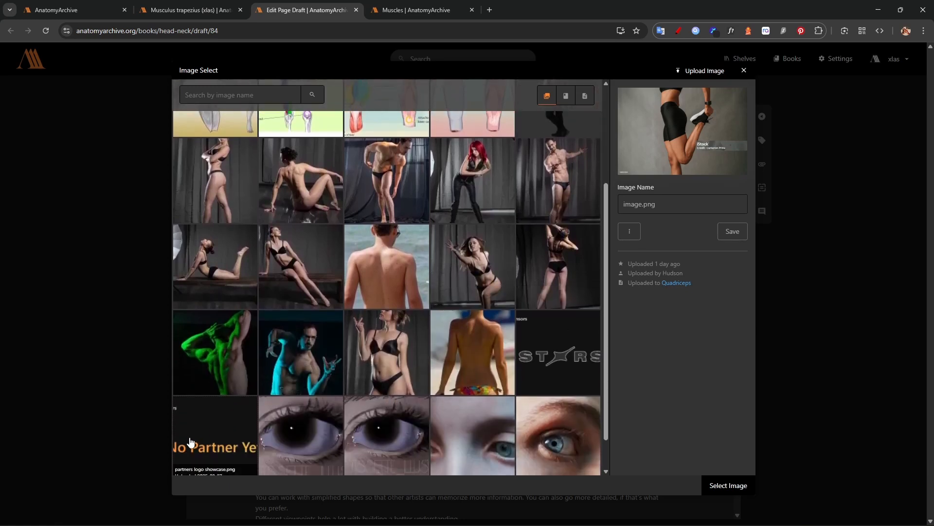
click(192, 444)
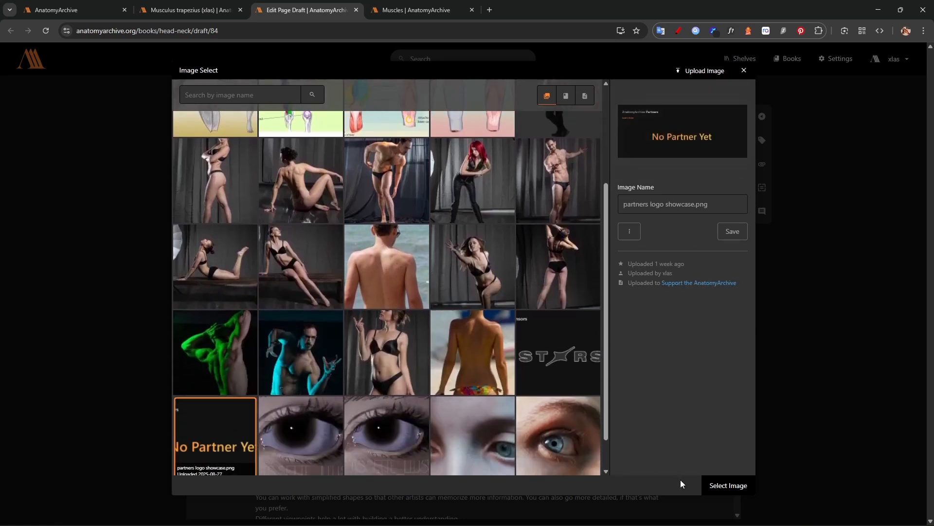
click(725, 486)
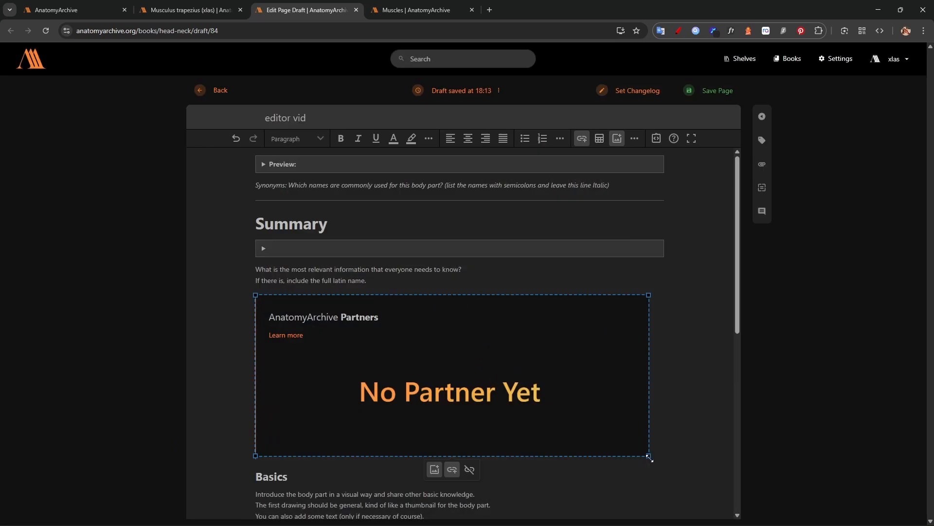
Shrink the partners image proportionally and undo the accidental duplicate of it.
drag(648, 456, 578, 426)
scroll(578, 419, down, 2)
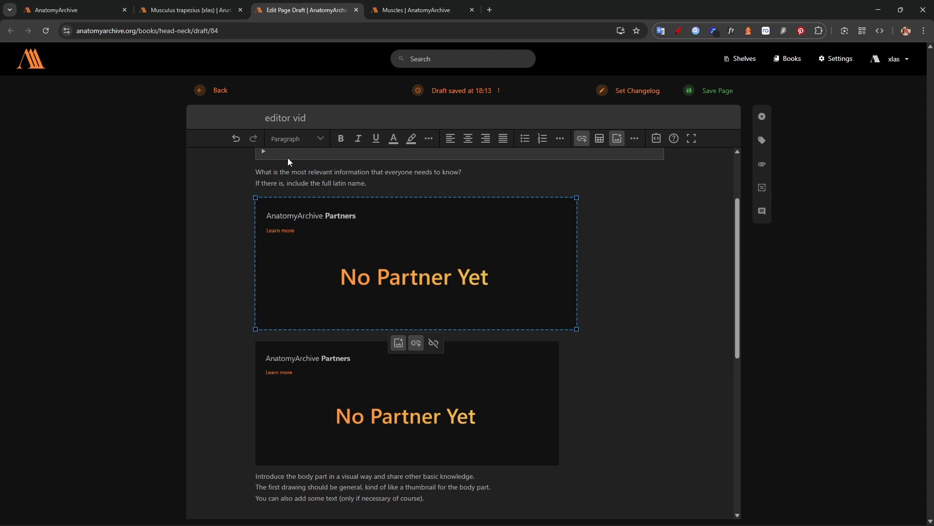
click(241, 142)
click(241, 141)
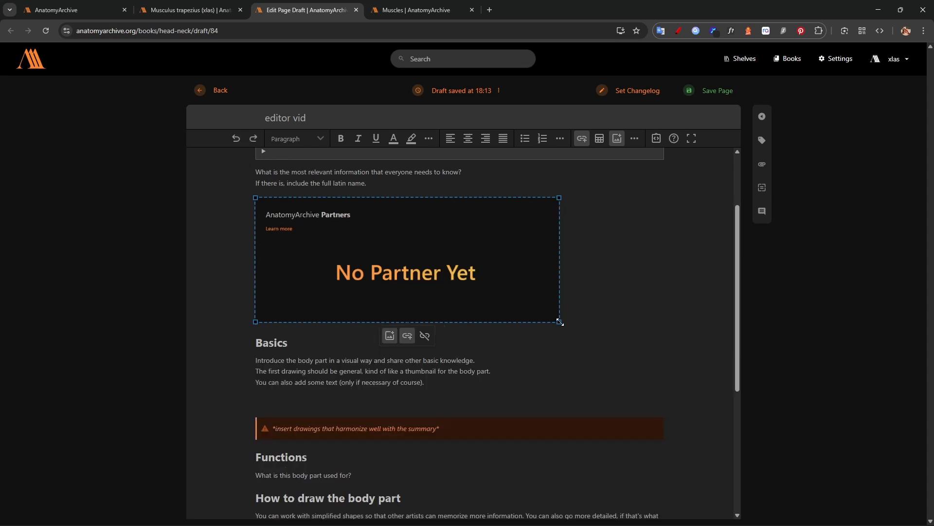
Enlarge the partners image proportionally to span the text column, trying a wider size, undoing it and resizing to full width again.
drag(559, 322, 666, 368)
scroll(670, 369, down, 1)
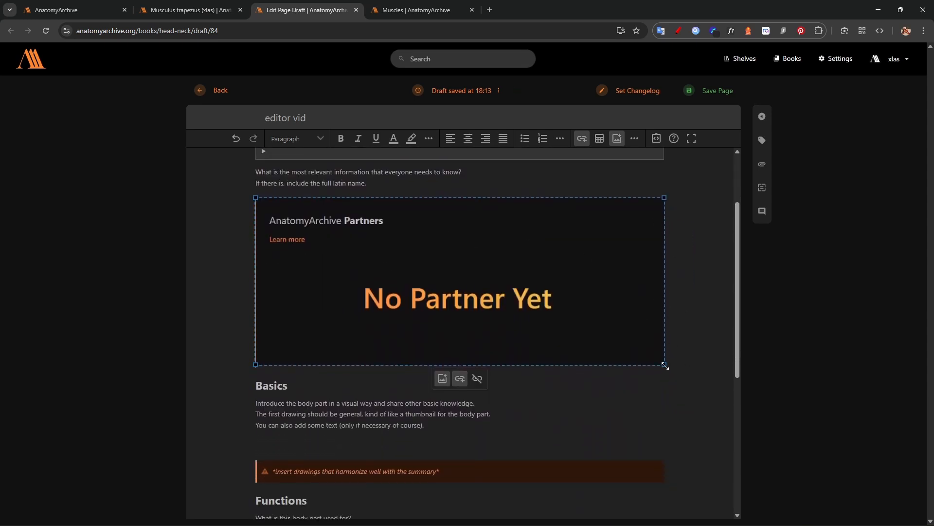
drag(665, 369, 690, 380)
click(655, 382)
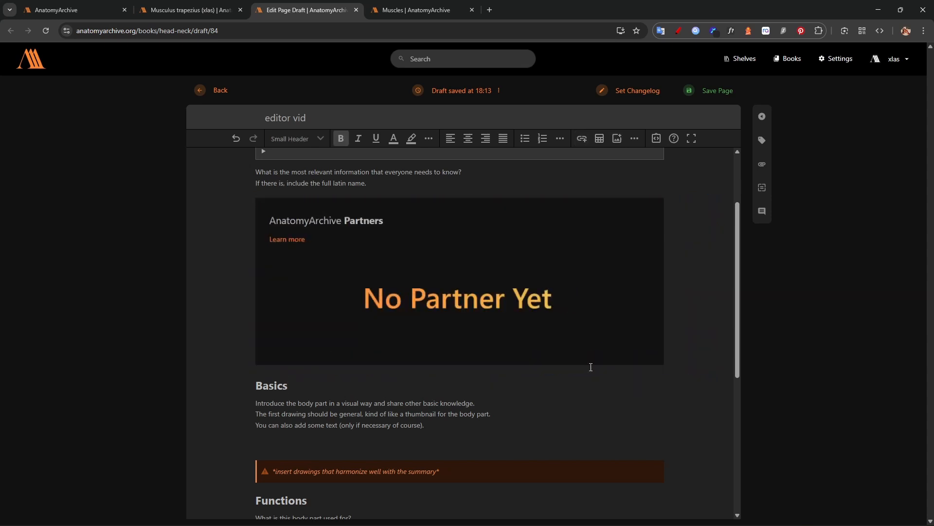
key(ctrl+z)
key(ctrl+z)
drag(561, 323, 667, 378)
click(501, 396)
scroll(496, 392, up, 1)
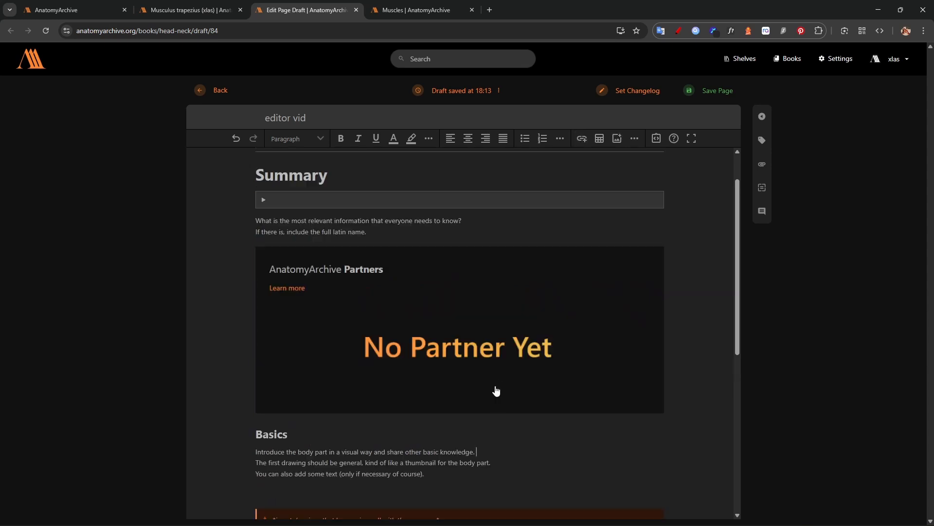
Set the partners image's width to 500 in its image properties.
click(496, 381)
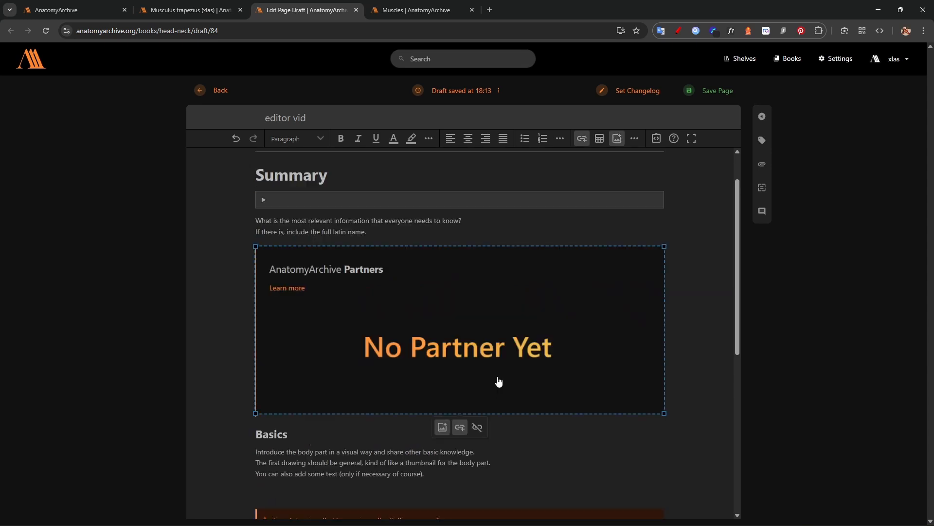
click(441, 427)
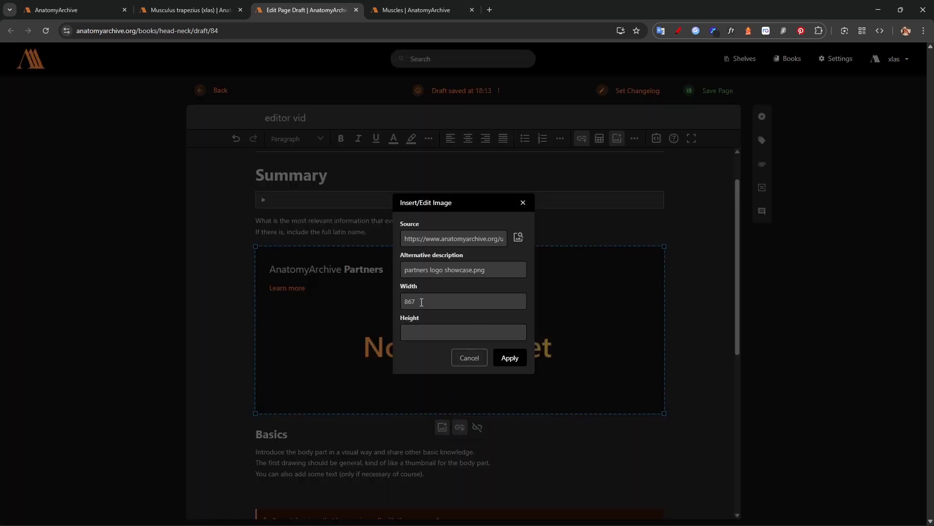
drag(413, 302, 406, 304)
text(500)
click(510, 358)
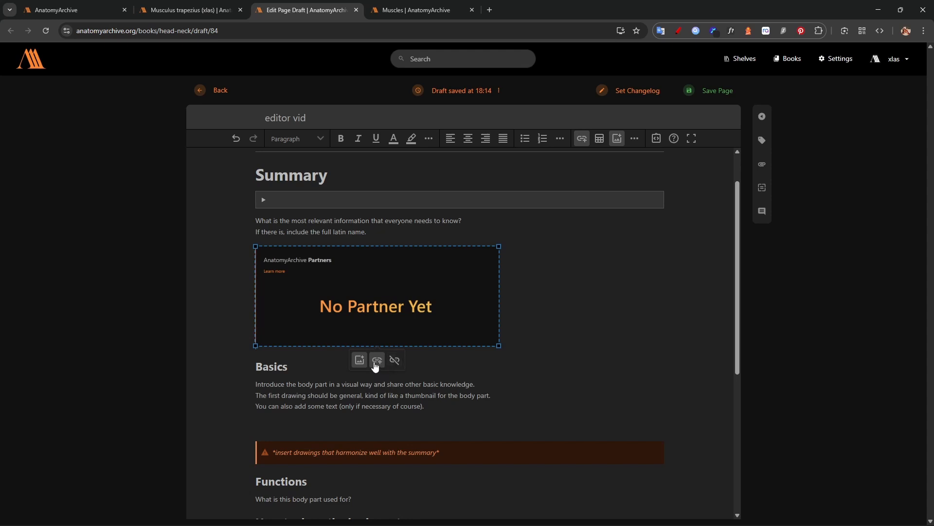
Check the partners image's link settings, and view the linked realistic viewpoints drawing at full size from the published Musculus trapezius page.
click(377, 361)
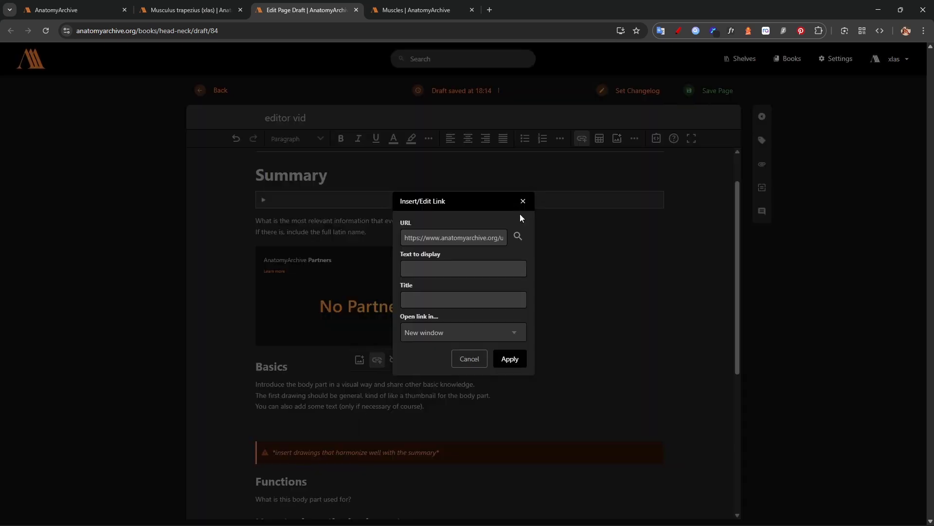
click(522, 201)
click(190, 10)
scroll(406, 303, up, 4)
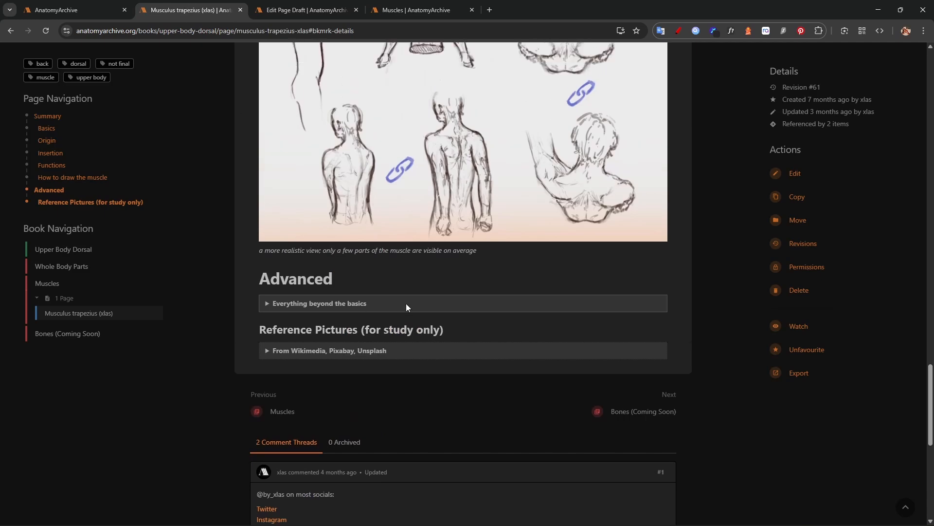
click(484, 233)
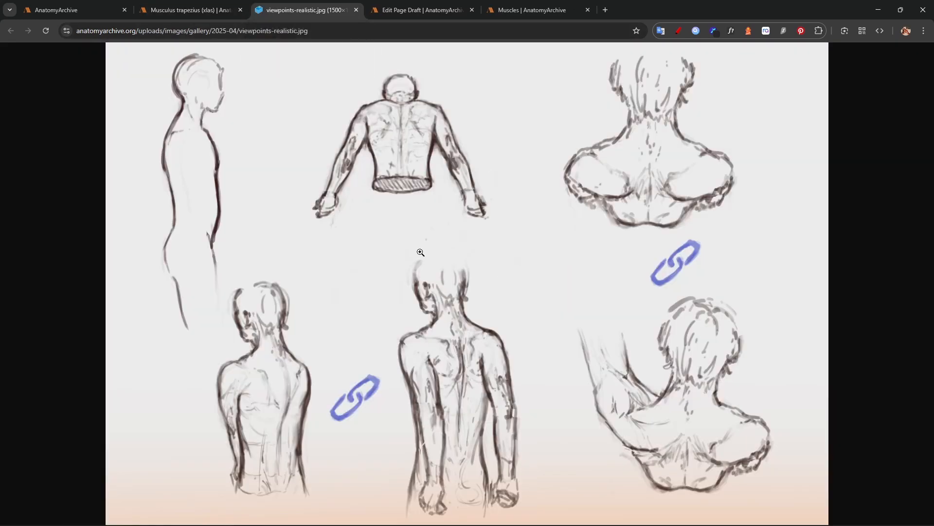
click(357, 10)
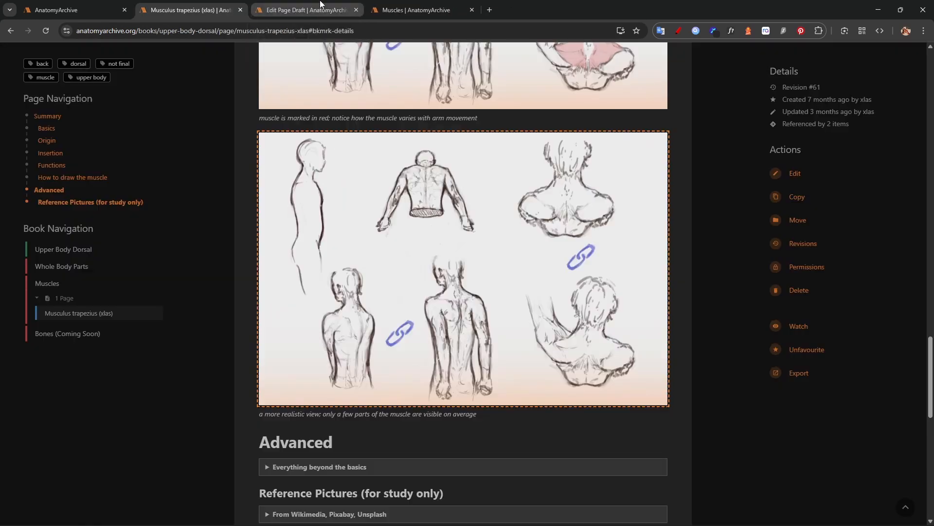
Return to the page draft and remove the link from the partners image.
click(311, 10)
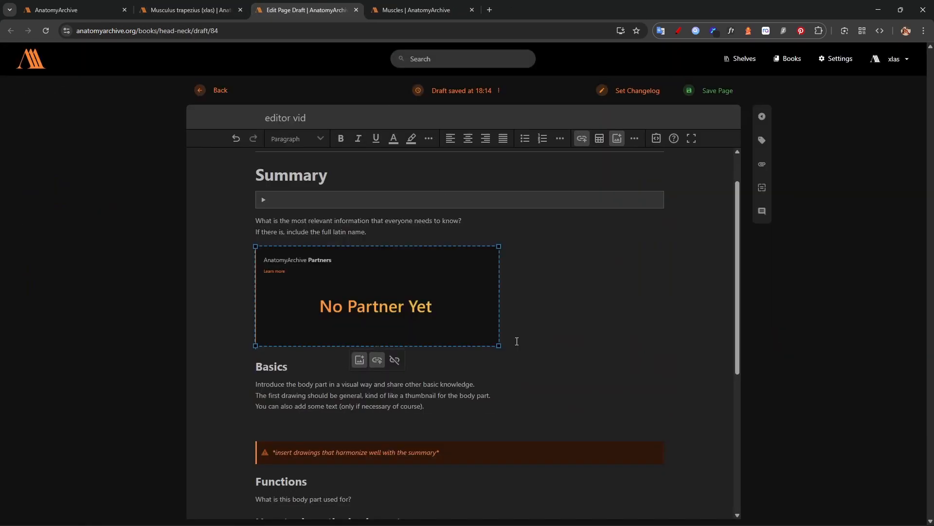
click(395, 361)
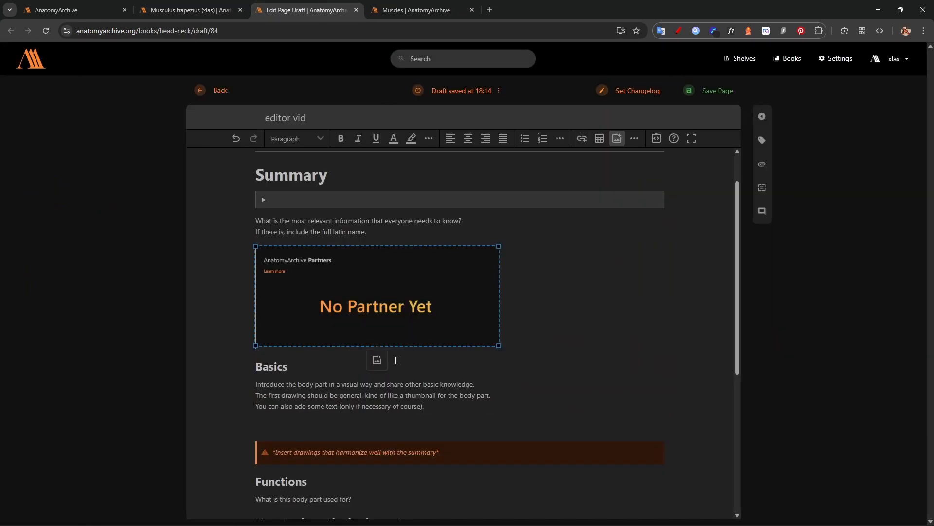
click(439, 233)
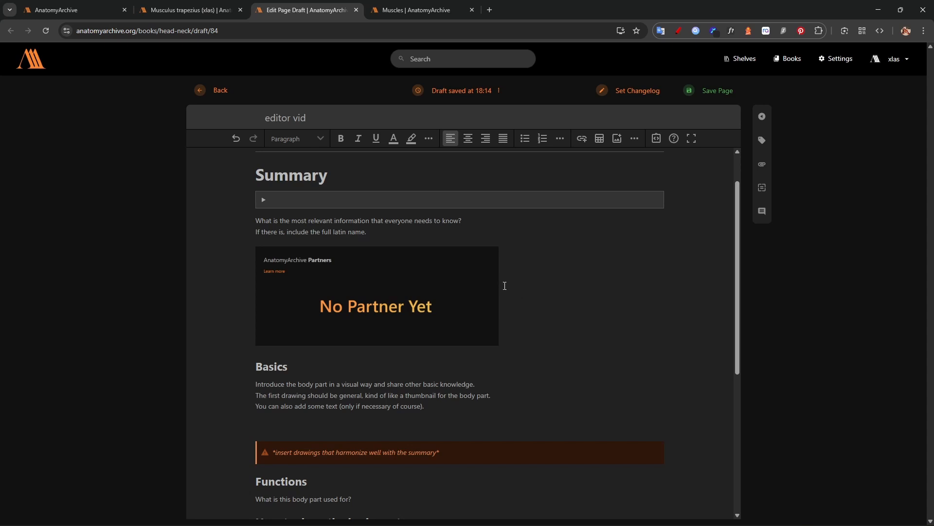
Resize the still-linked partners image back to the full width of the text column.
click(496, 342)
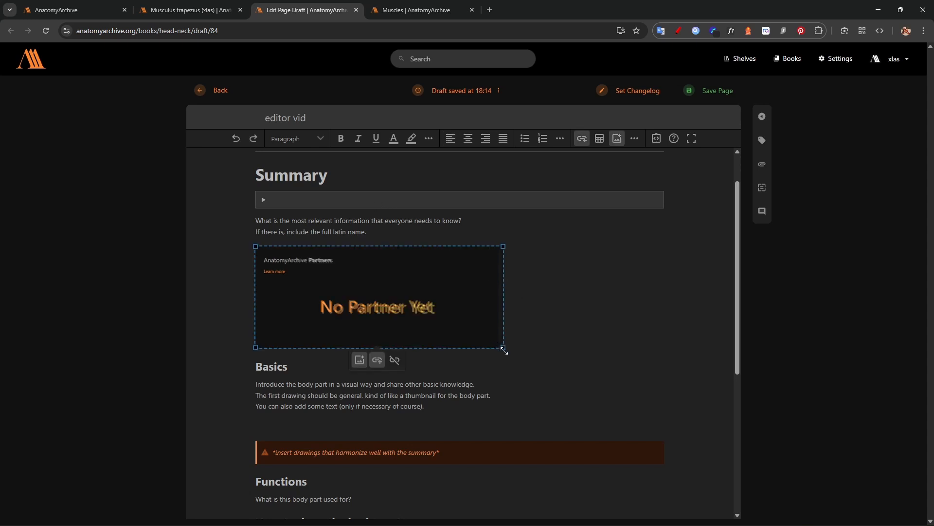
drag(498, 345, 666, 414)
scroll(517, 411, down, 1)
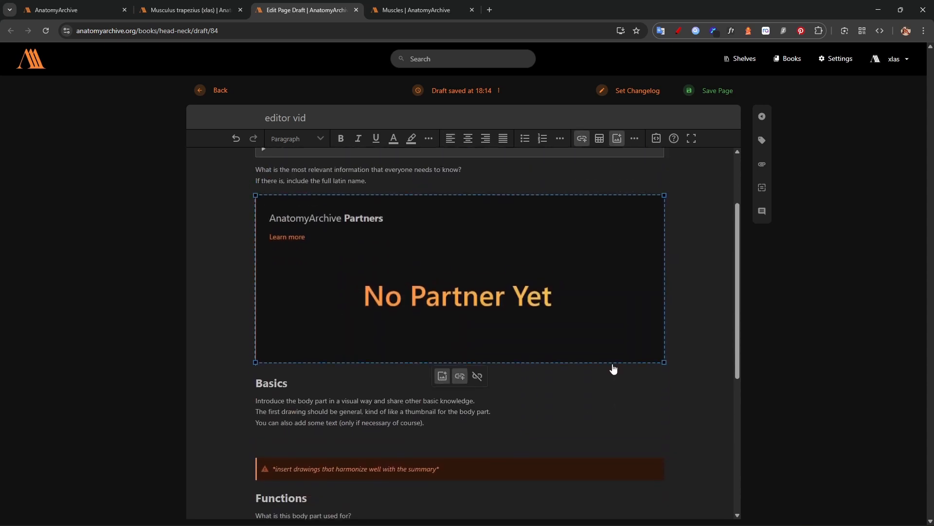
Add a line below the partners image and insert "sponsors logo showcase.png" there from the uploaded images.
key(Return)
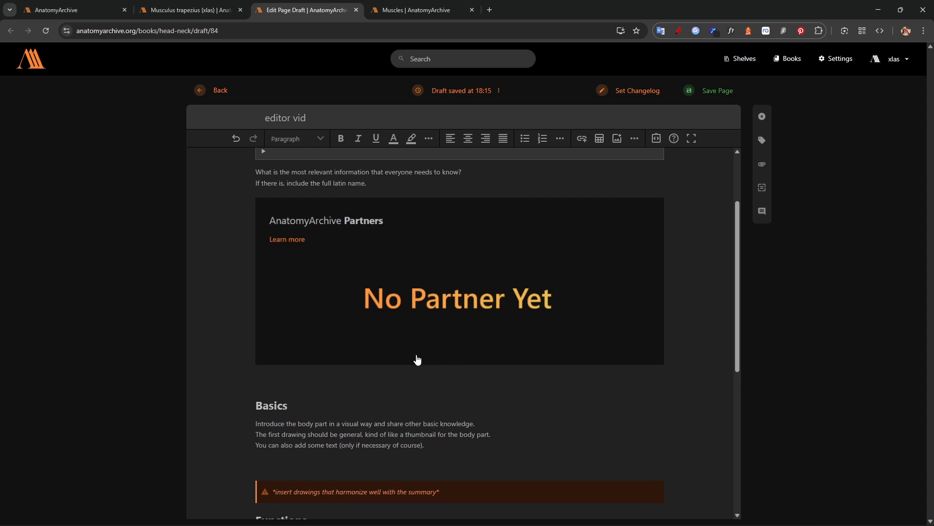
scroll(416, 358, down, 1)
scroll(415, 356, up, 1)
click(617, 138)
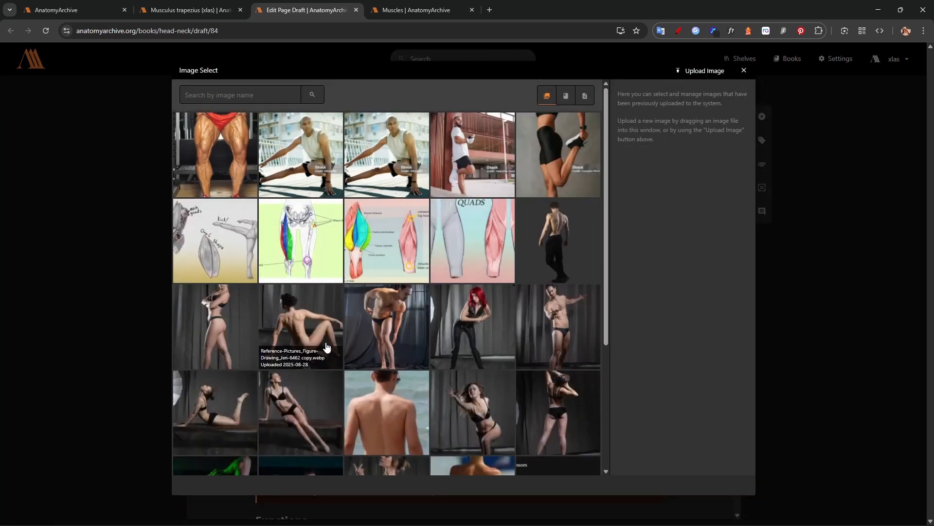
scroll(507, 342, down, 3)
click(568, 336)
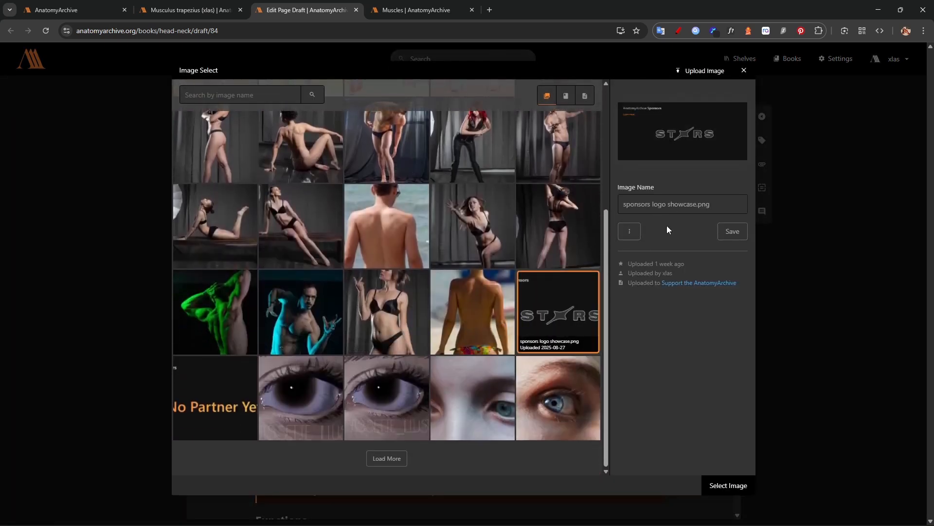
scroll(525, 268, up, 3)
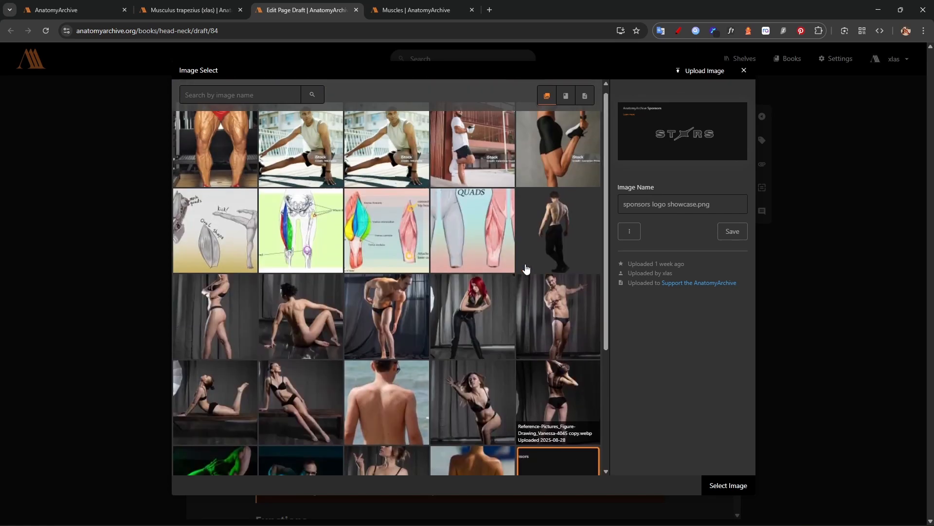
scroll(526, 268, down, 3)
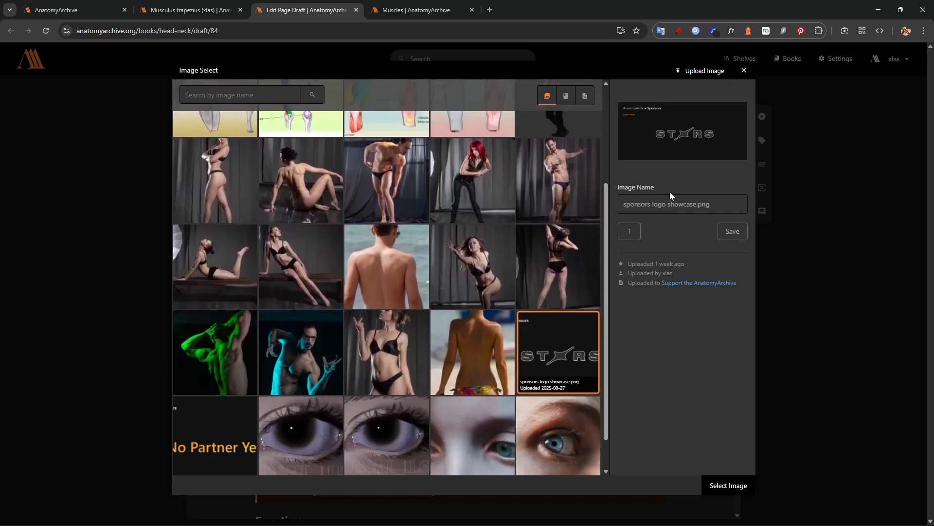
click(631, 233)
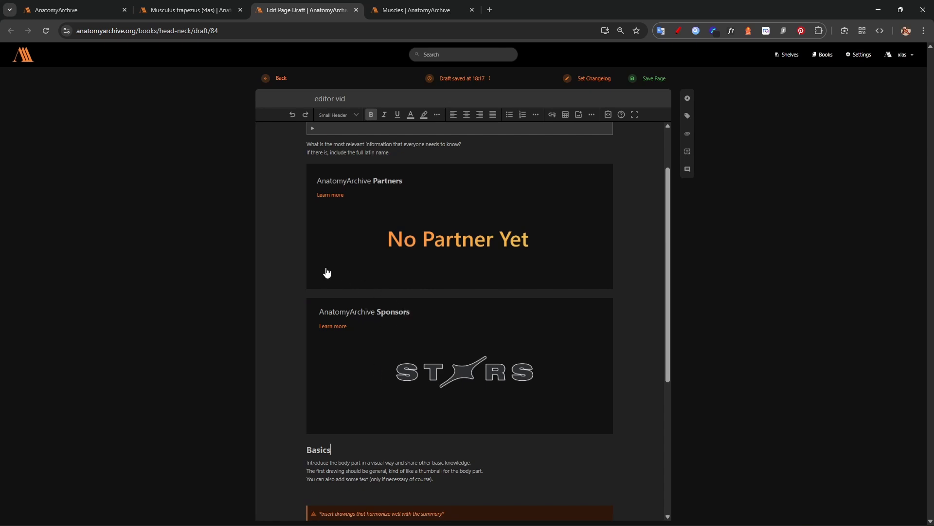
Add a new line reading "text" between the partners image and the sponsors image.
click(307, 251)
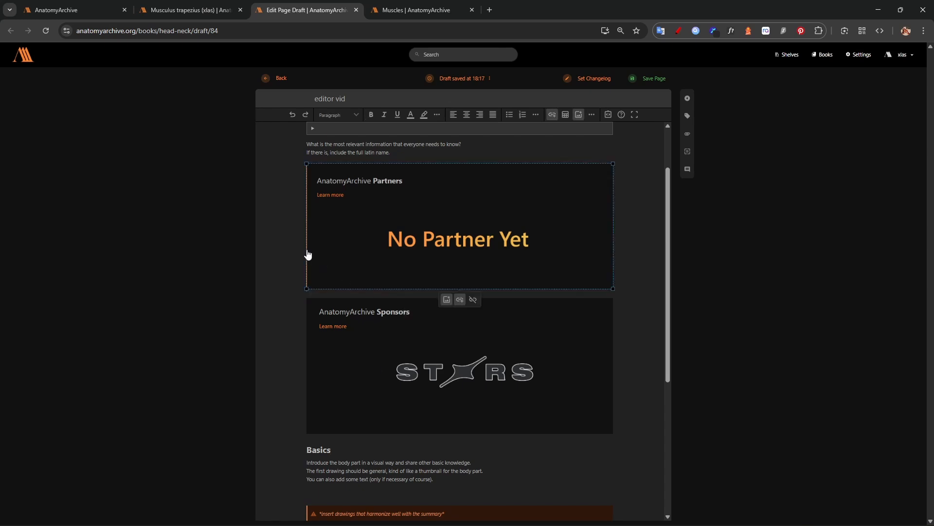
key(Return)
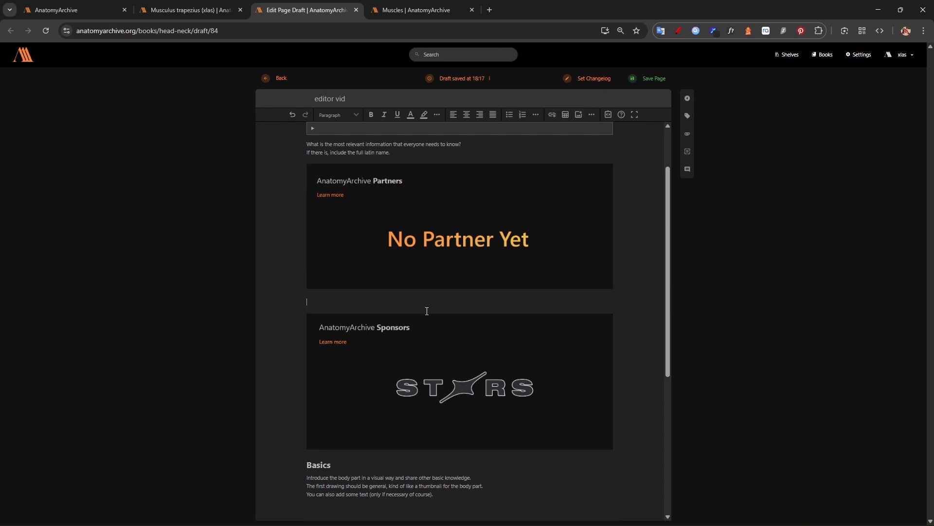
text(text)
Set the partners image's width to 350 in its image properties.
click(448, 271)
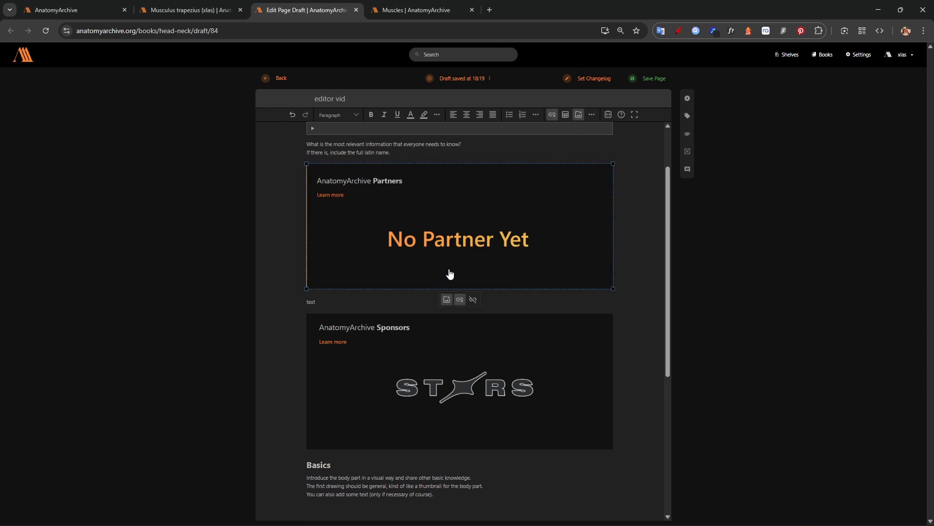
click(446, 300)
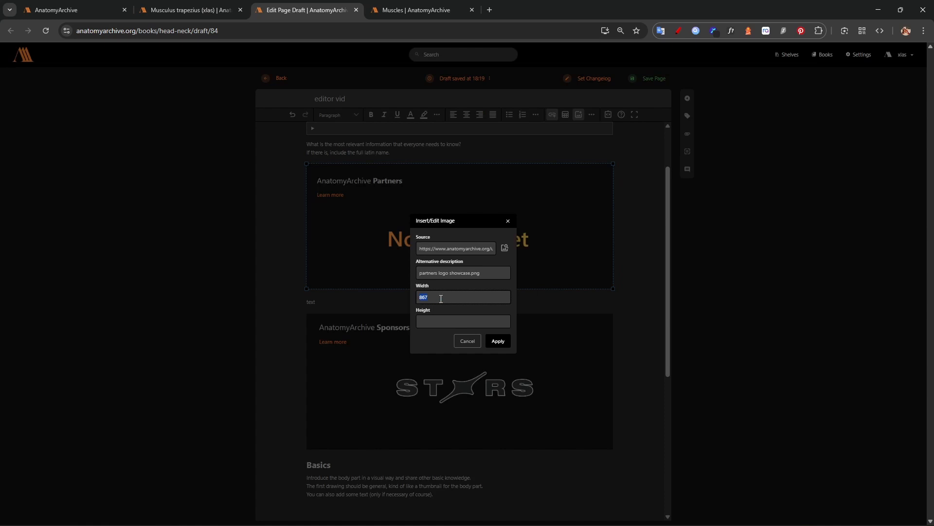
text(350)
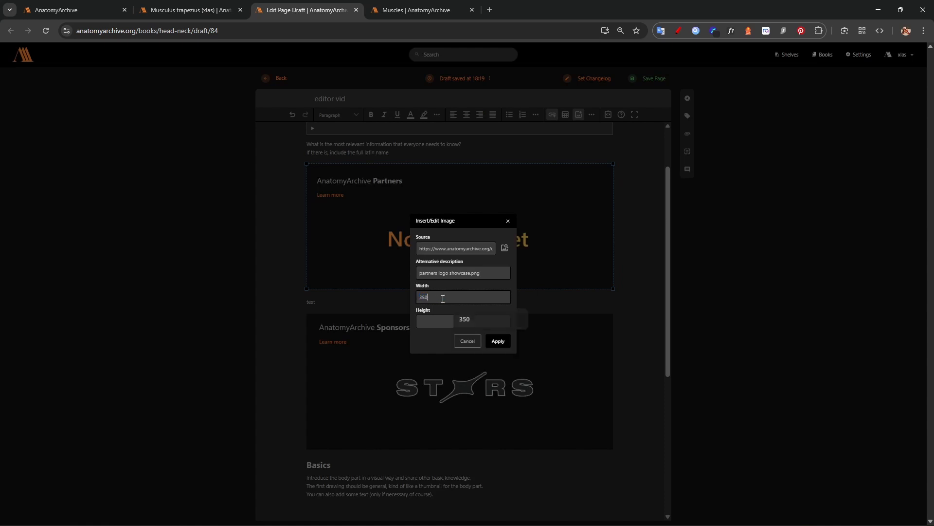
click(498, 342)
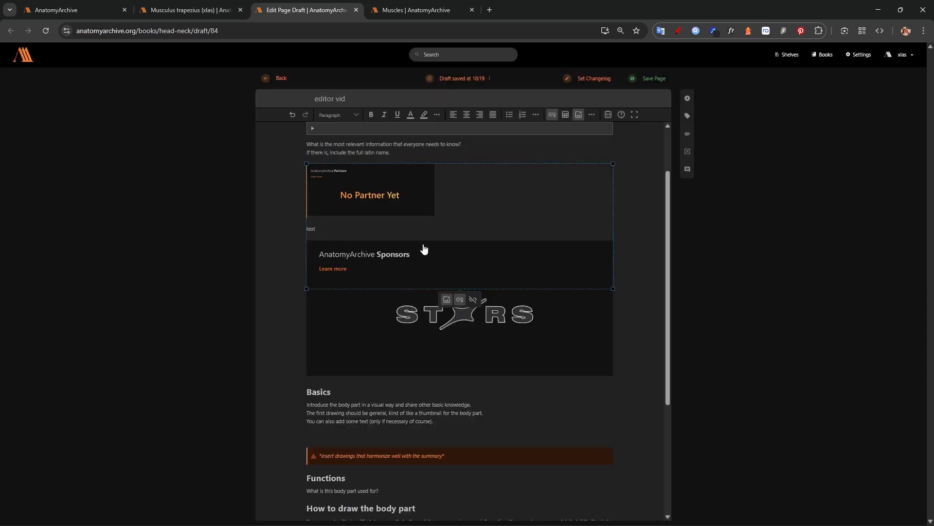
Reopen the reduced partners image's properties to check its size settings, and close them without changes.
scroll(438, 243, up, 2)
scroll(453, 217, up, 3)
click(421, 281)
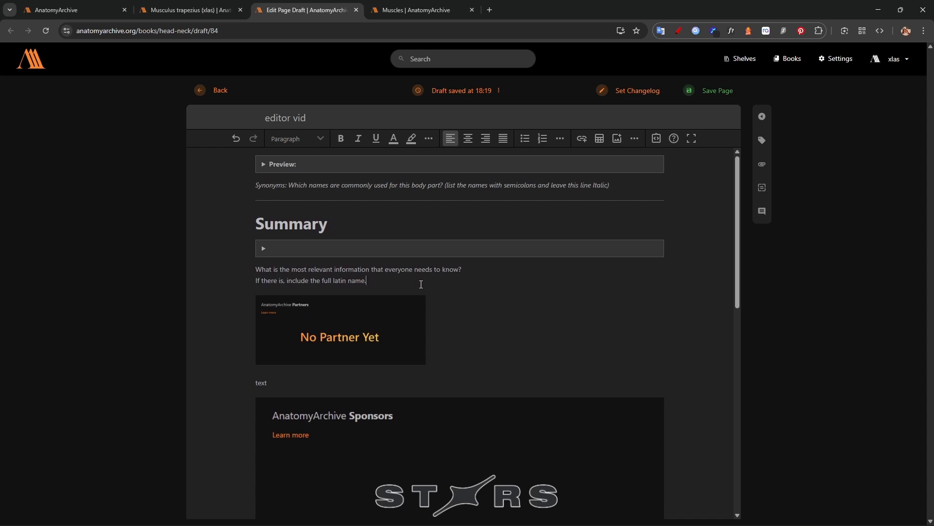
click(360, 328)
click(324, 379)
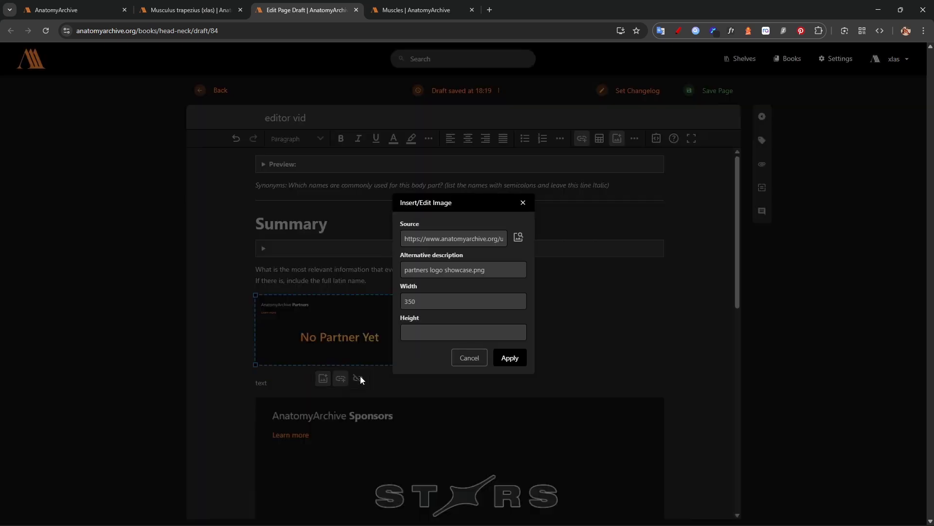
click(523, 202)
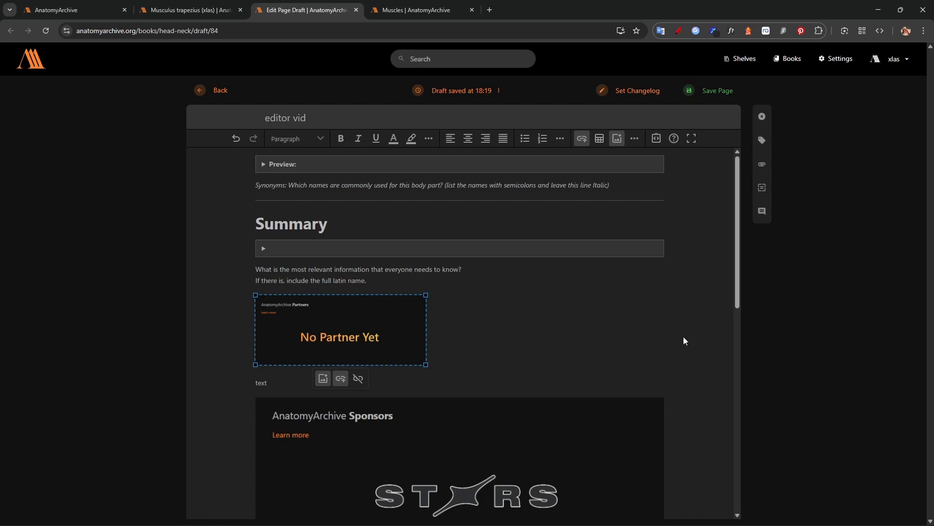
click(451, 299)
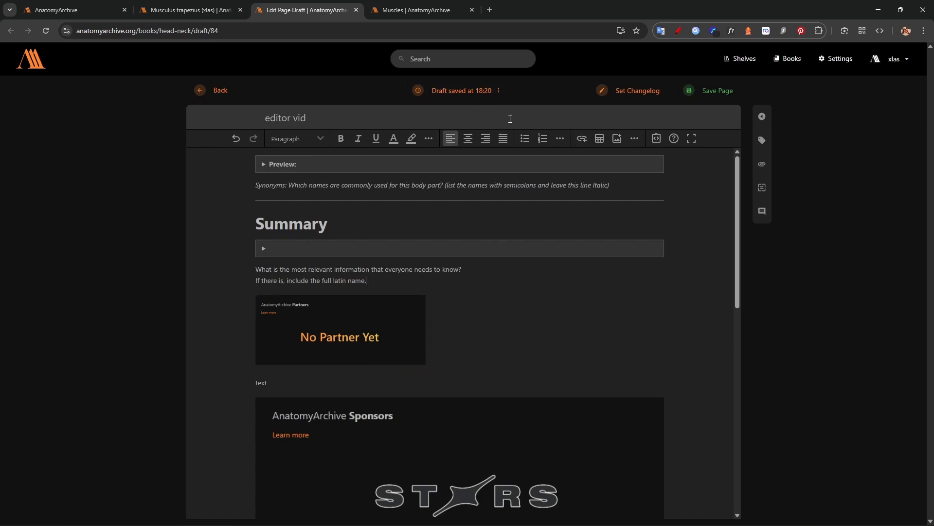
Save the draft manually using the draft options.
click(499, 92)
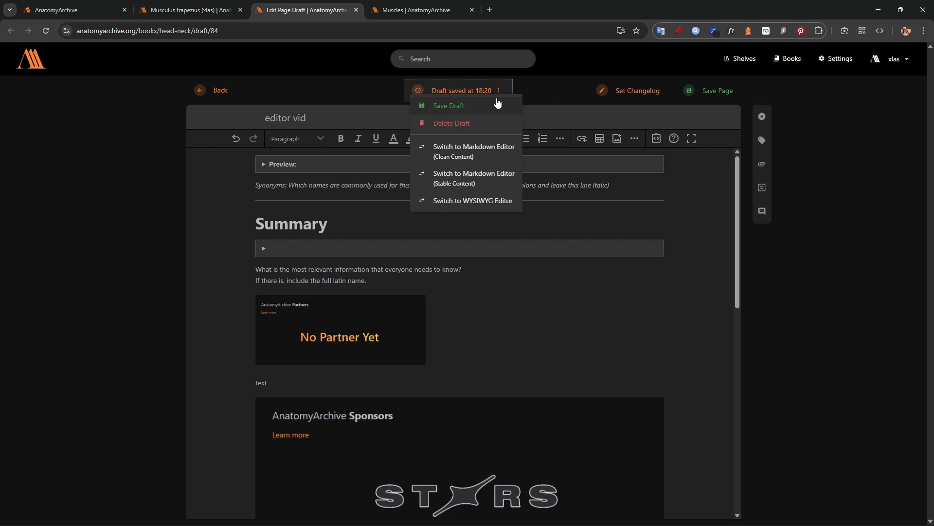
click(470, 105)
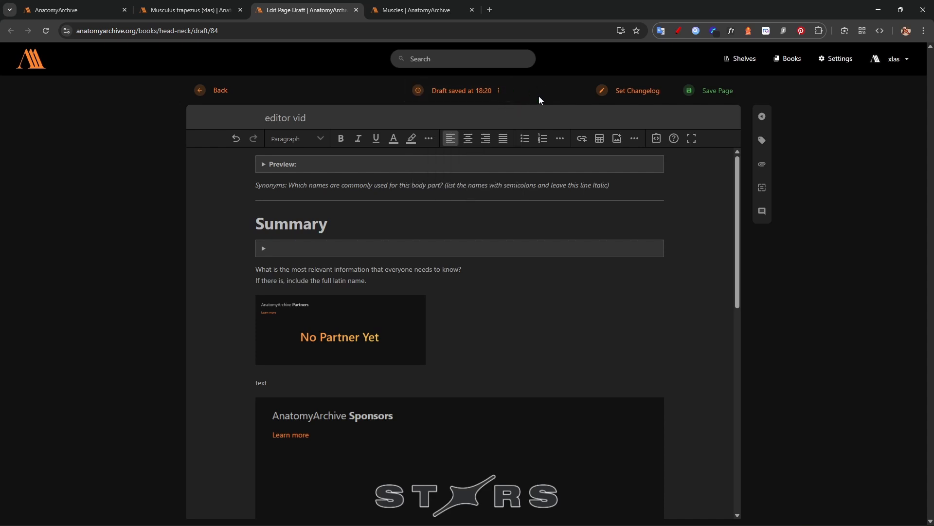
click(499, 92)
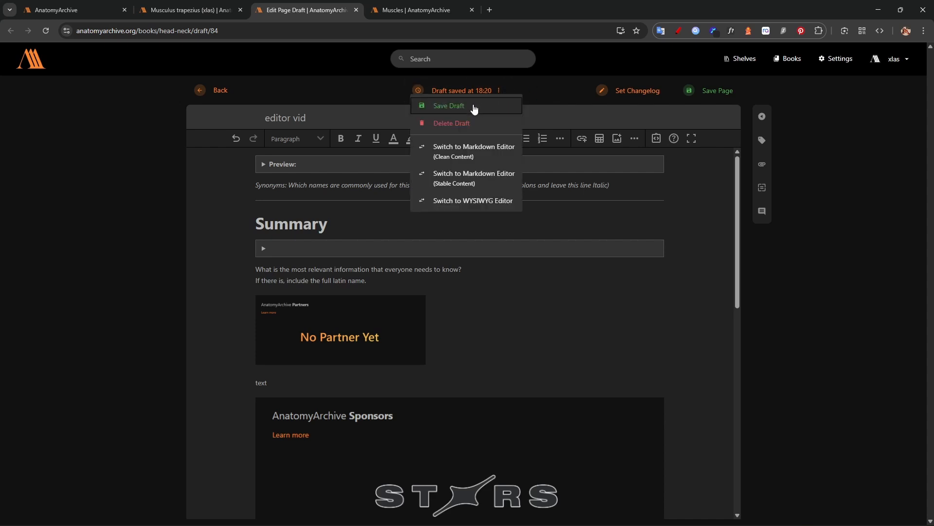
click(475, 104)
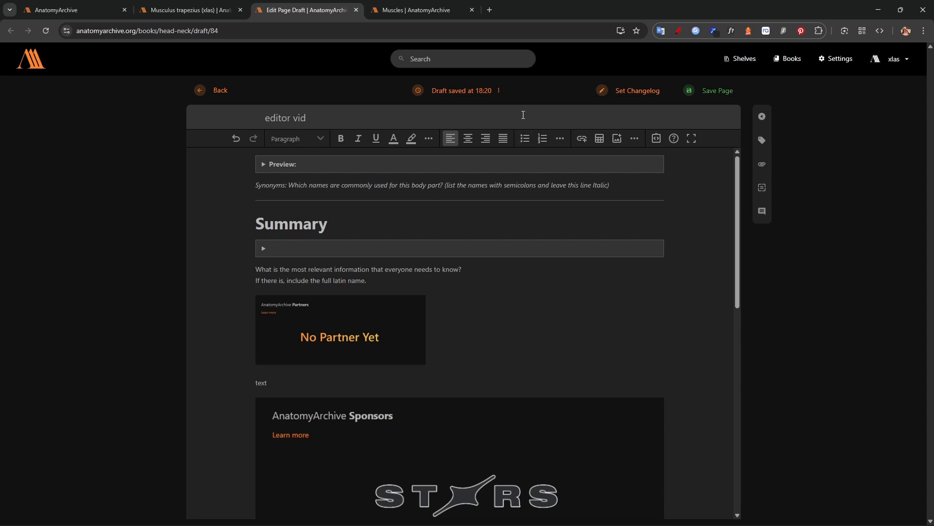
click(499, 92)
click(461, 108)
Leave the editor, check where the "editor vid" draft is listed in the chapter and on the home page, and reopen it to review its content.
click(217, 91)
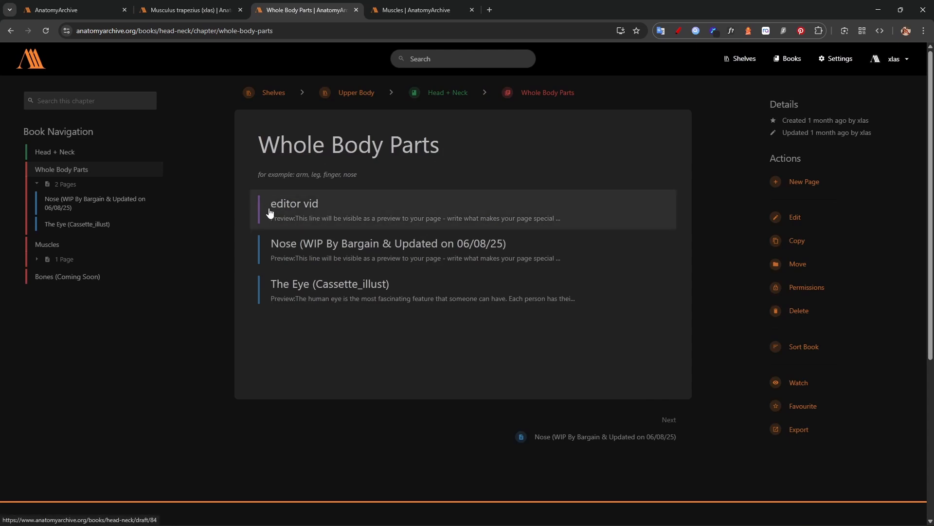
click(91, 10)
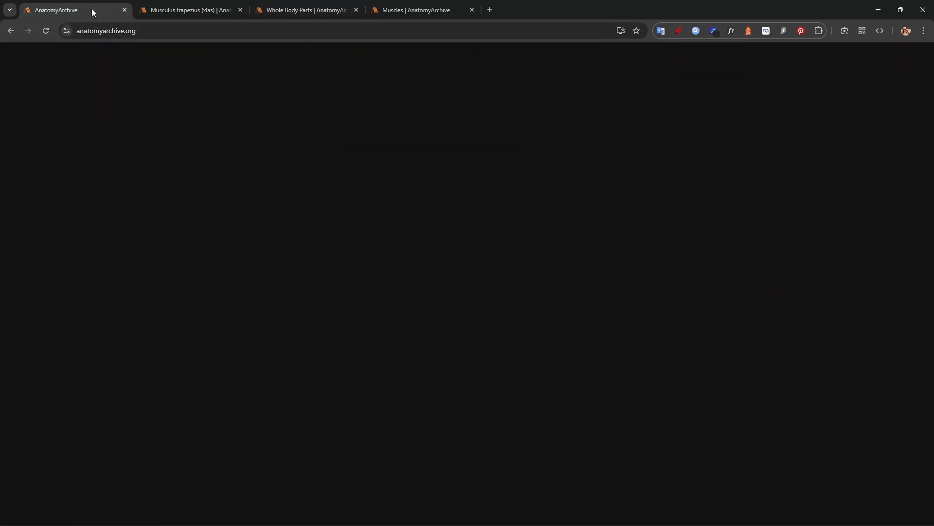
scroll(621, 178, up, 3)
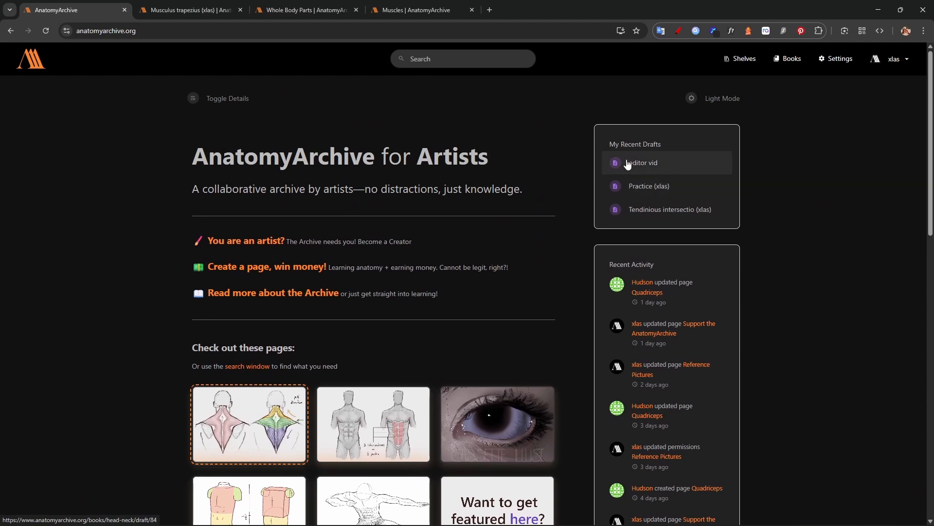
click(651, 166)
click(358, 224)
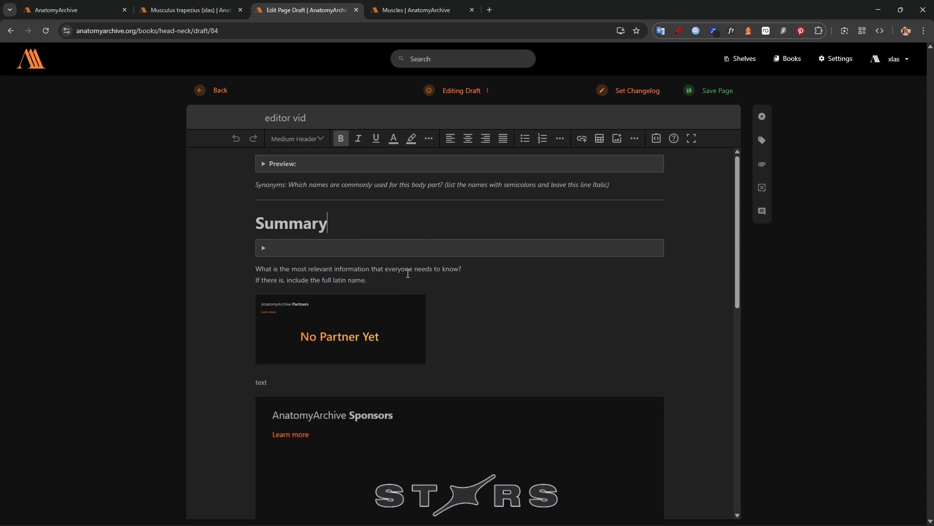
scroll(379, 258, down, 5)
scroll(355, 298, up, 2)
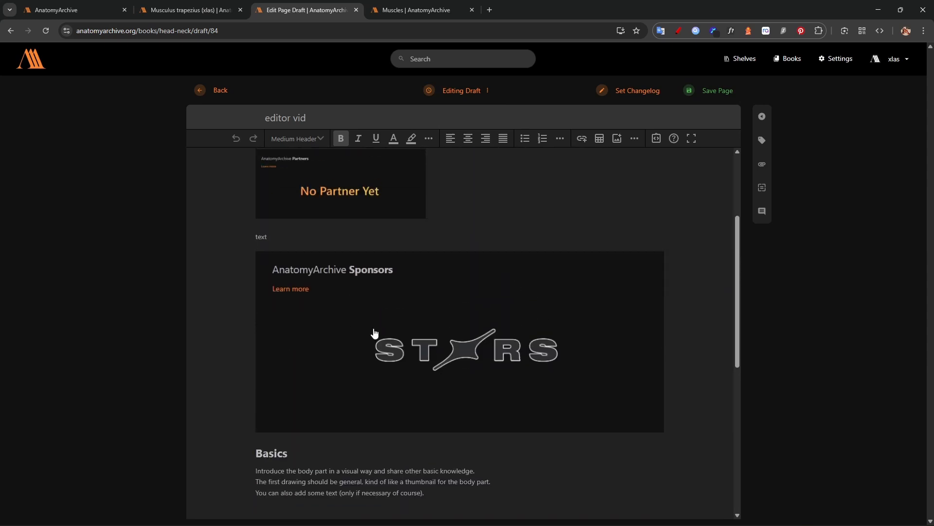
scroll(375, 330, up, 3)
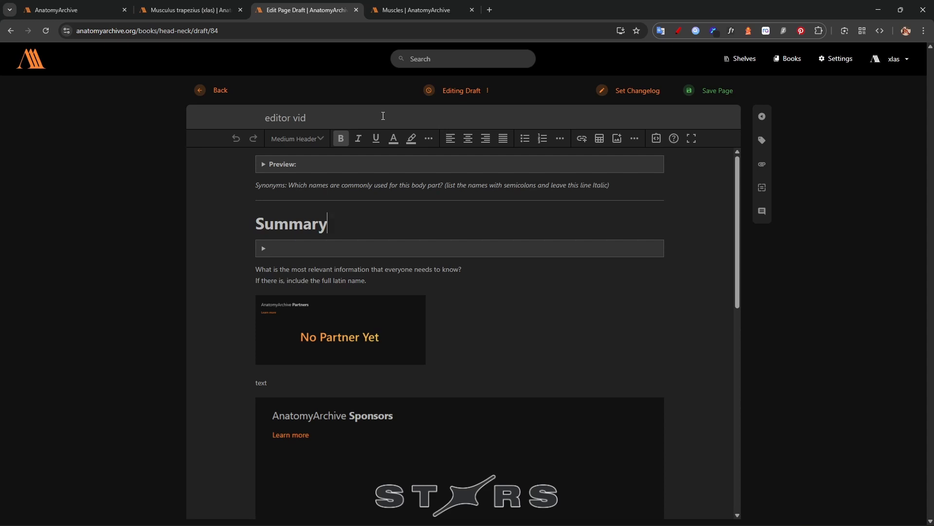
Extend the page title to "editor vid WIP not final".
click(380, 116)
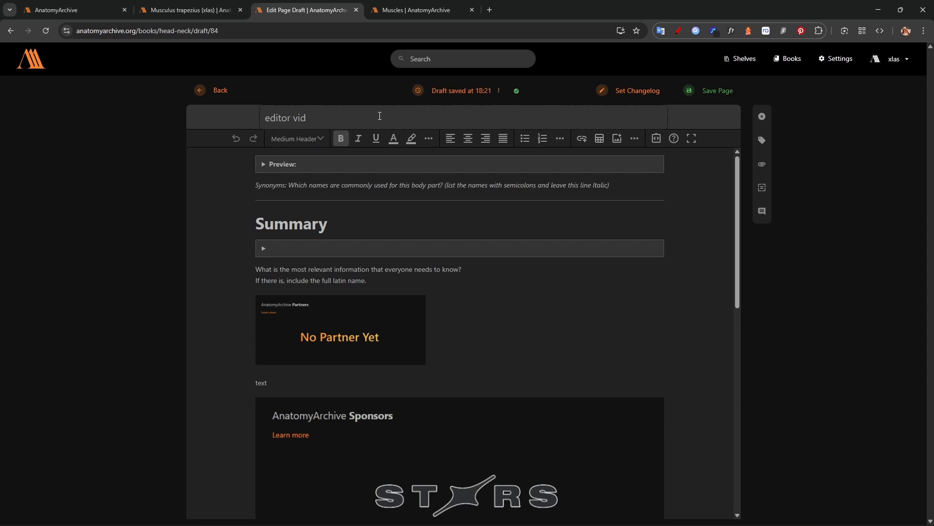
text(WIP not final)
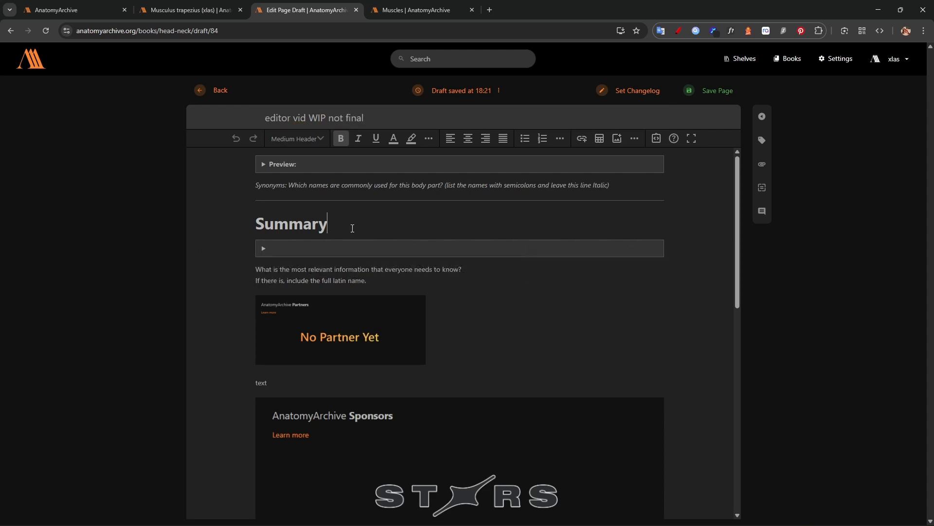
Insert a Danger callout reading "not final" directly below the Summary heading.
click(393, 222)
key(Return)
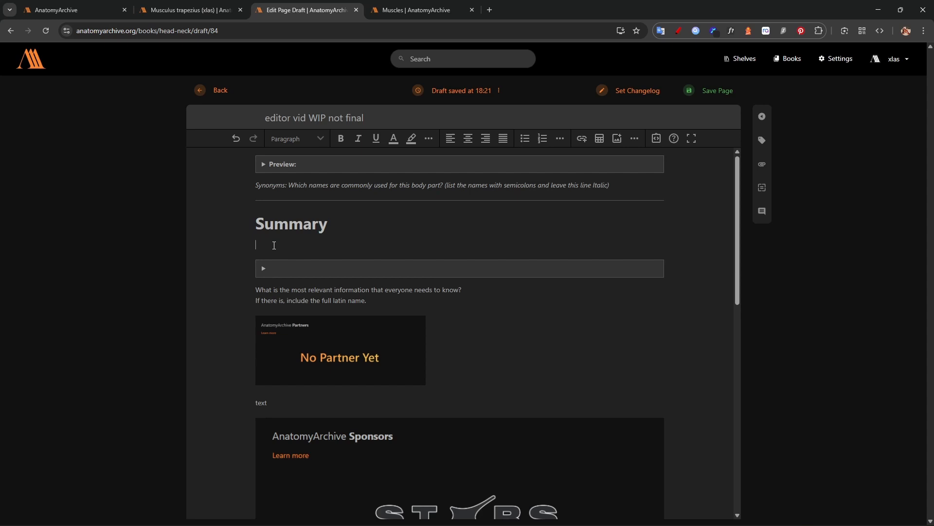
click(321, 141)
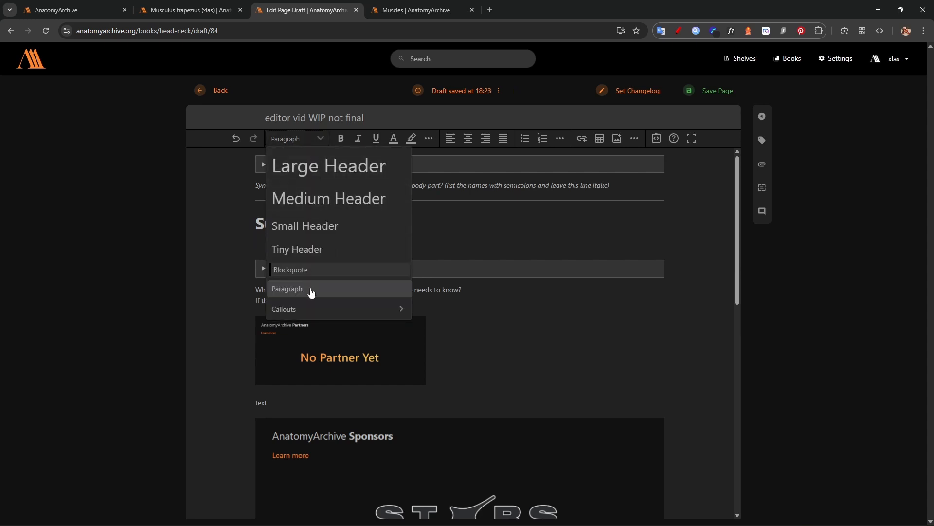
mouse_move(323, 310)
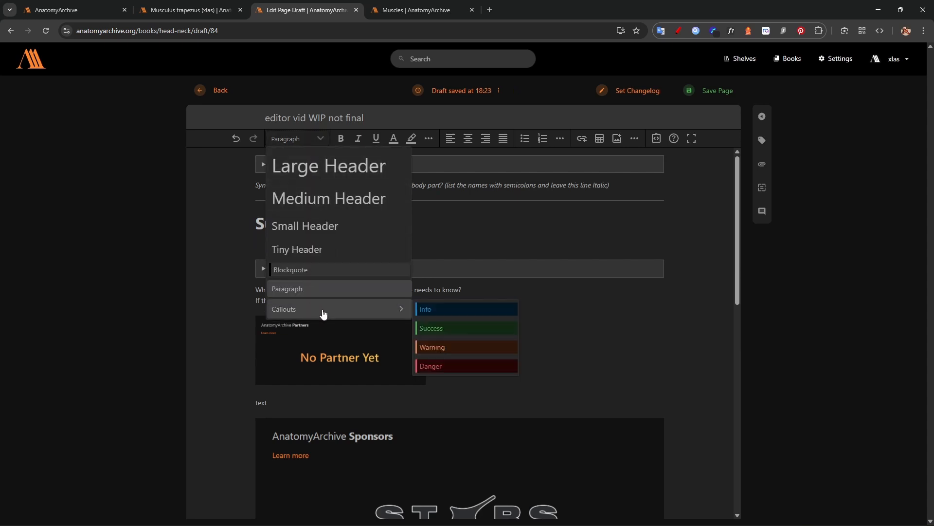
click(437, 369)
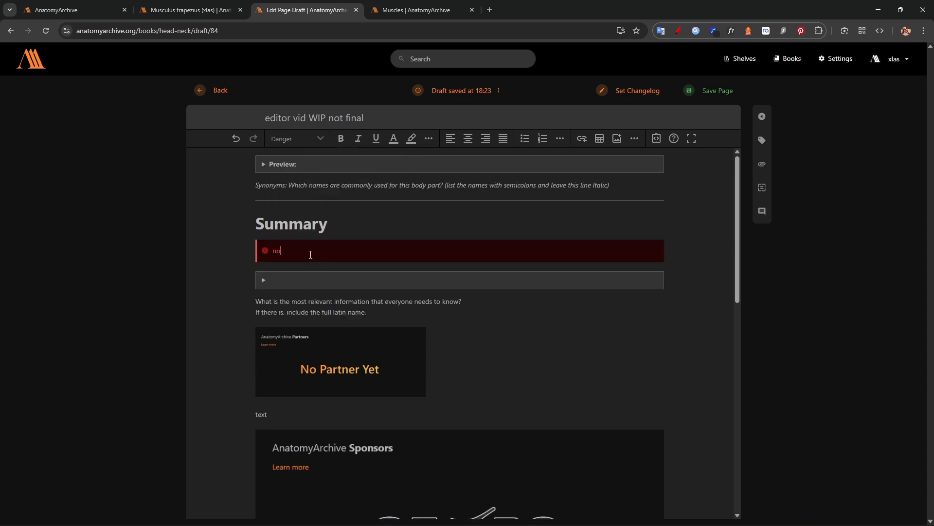
Review the paragraph format options available for the Summary heading.
click(337, 224)
click(321, 140)
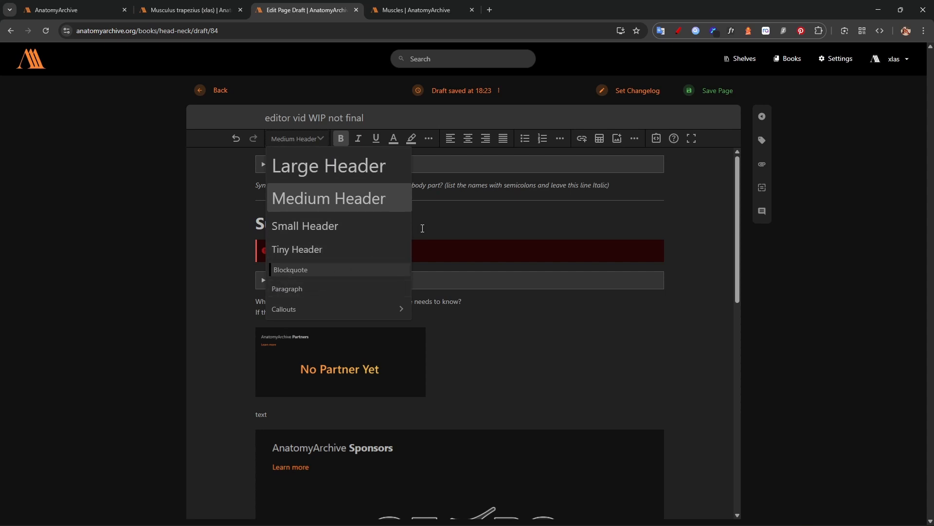
click(373, 312)
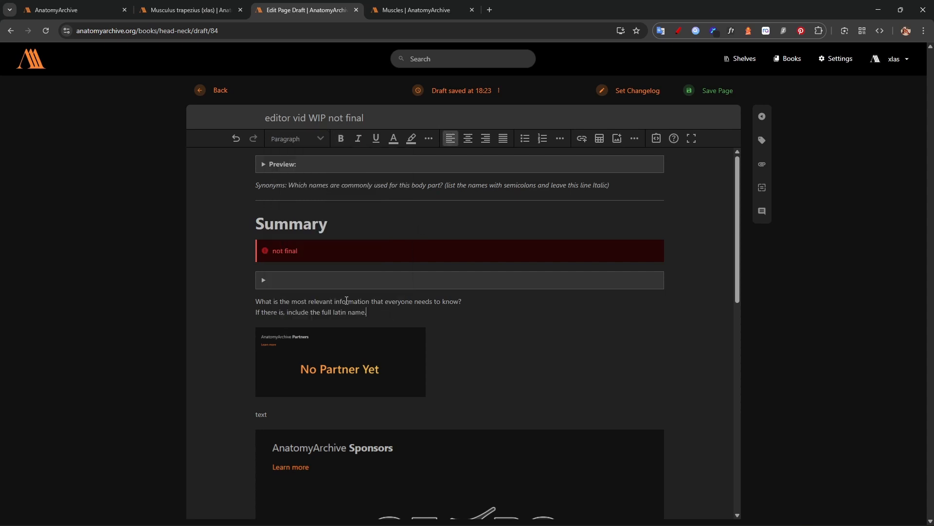
click(353, 229)
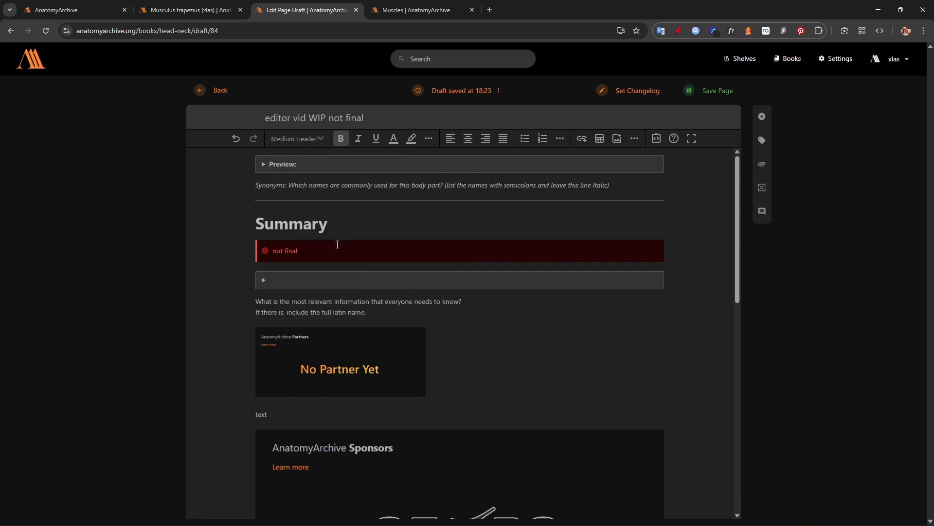
Check which paragraph format is used for the Basics heading.
scroll(337, 245, down, 6)
drag(292, 290, 250, 291)
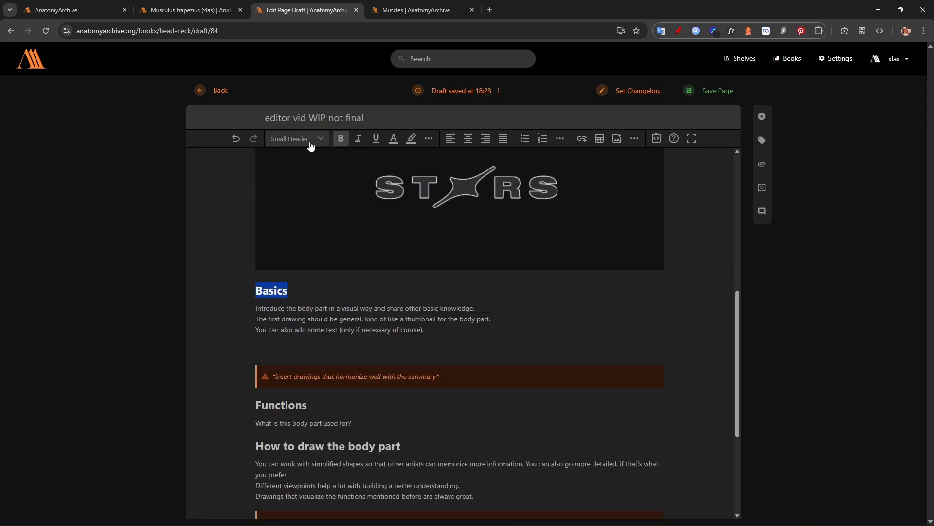
click(306, 287)
scroll(344, 338, up, 6)
Remove the bold formatting from the Summary heading.
click(245, 227)
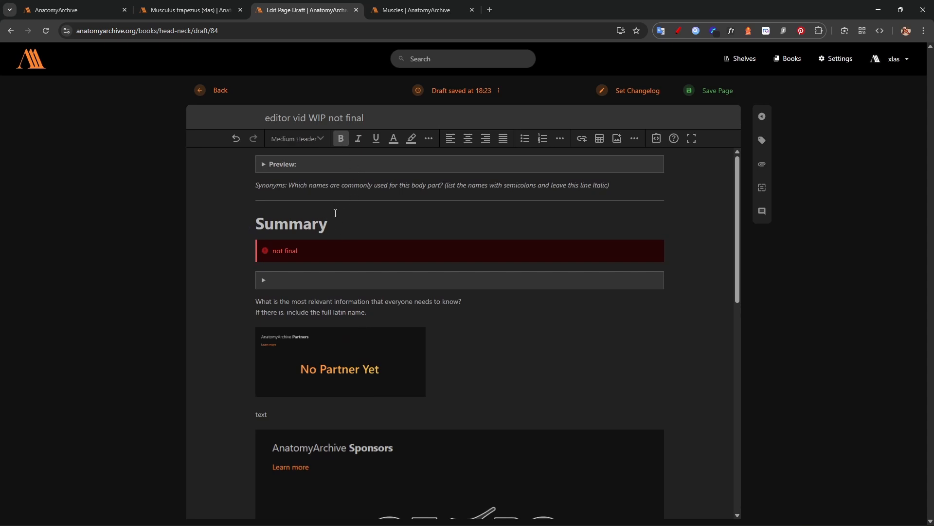
double_click(325, 224)
click(341, 139)
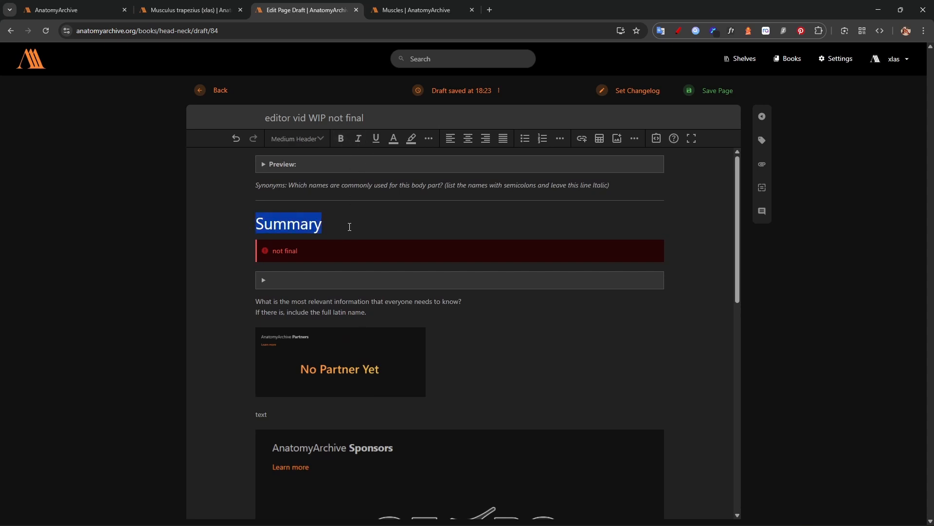
click(349, 225)
scroll(336, 292, down, 1)
scroll(337, 303, up, 1)
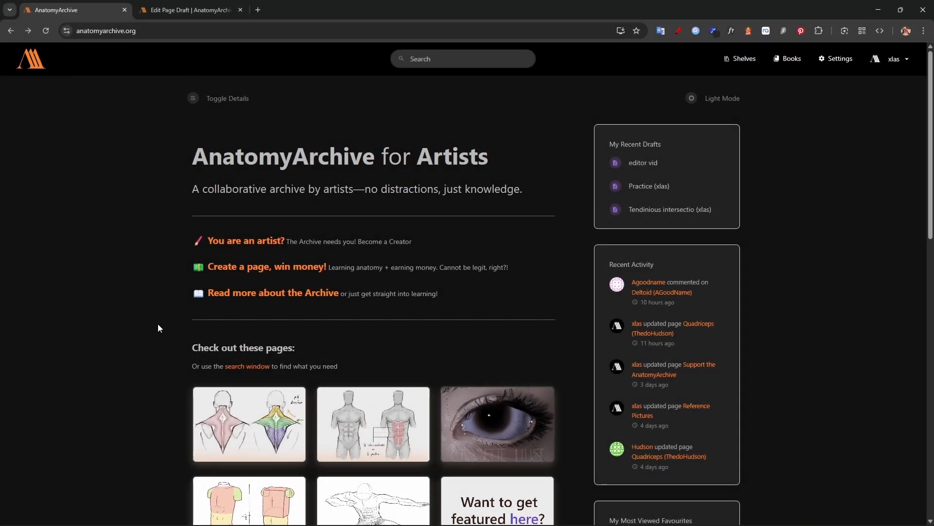
Find the Discord Server link in the home page footer and return to the draft.
scroll(158, 328, down, 15)
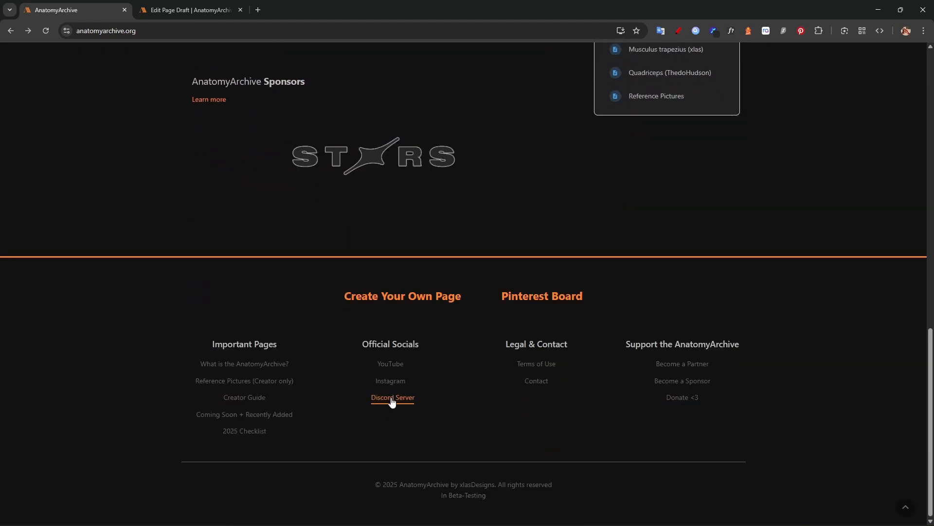
click(397, 409)
key(ctrl+Tab)
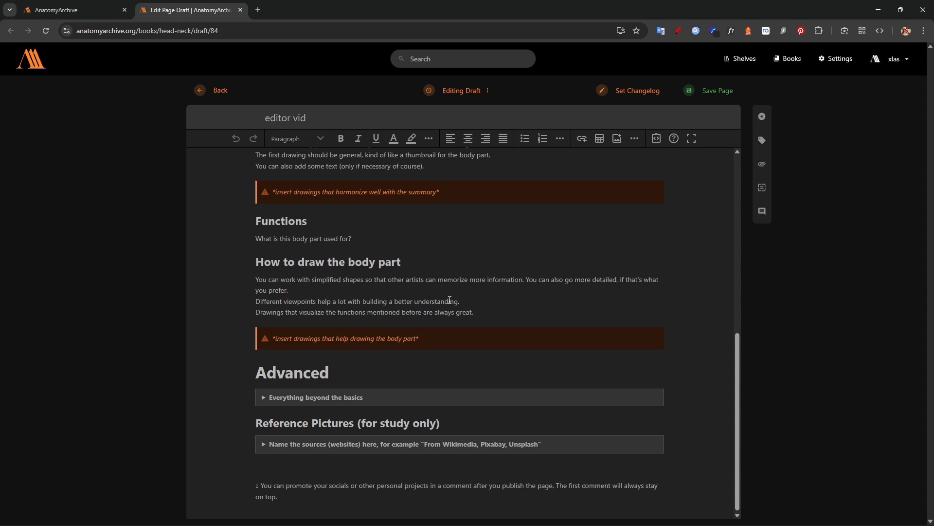
Review the text colour options for the paragraph under "How to draw the body part".
drag(474, 312, 252, 277)
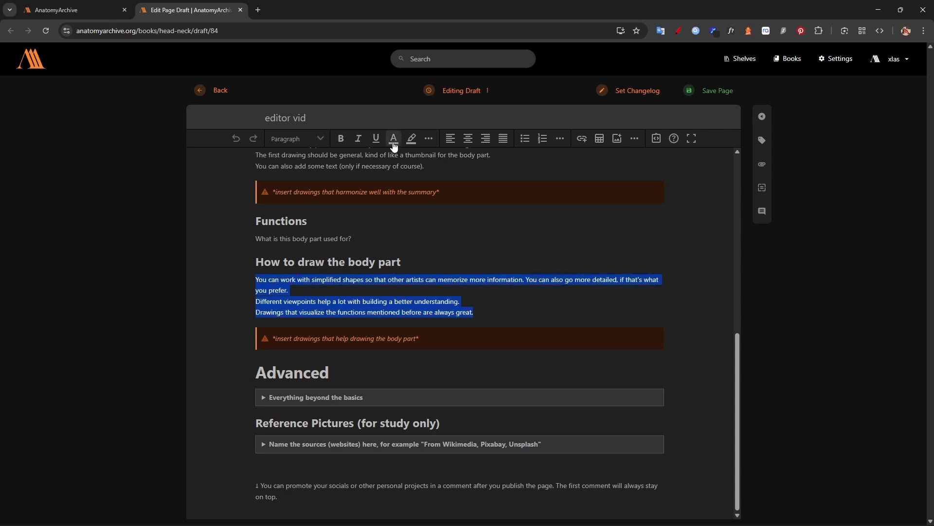
click(432, 290)
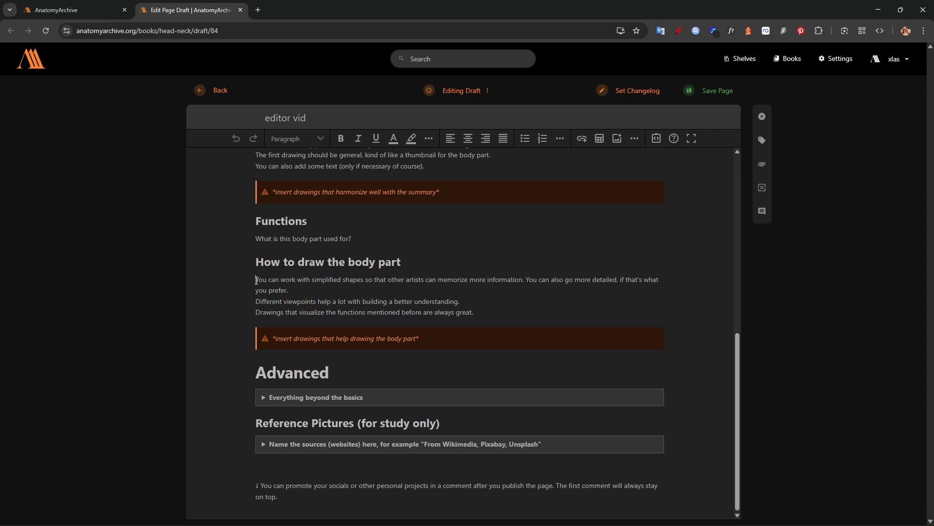
drag(255, 280, 474, 312)
click(395, 146)
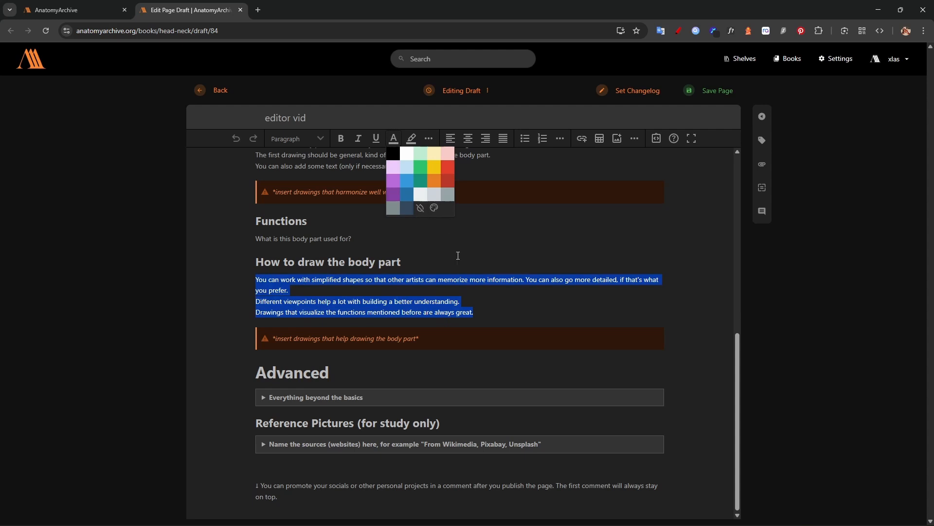
click(481, 311)
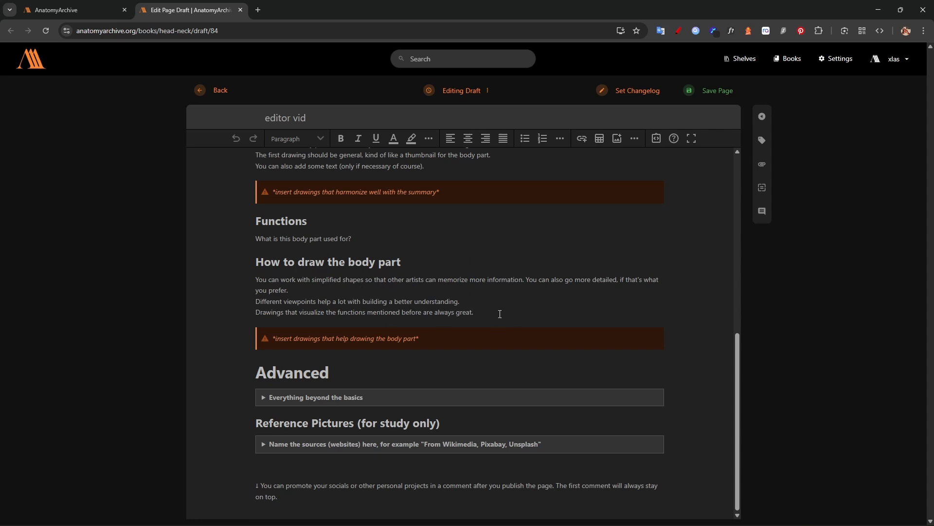
Set the text colour of the paragraph under "How to draw the body part" to white.
drag(488, 306, 250, 277)
click(394, 139)
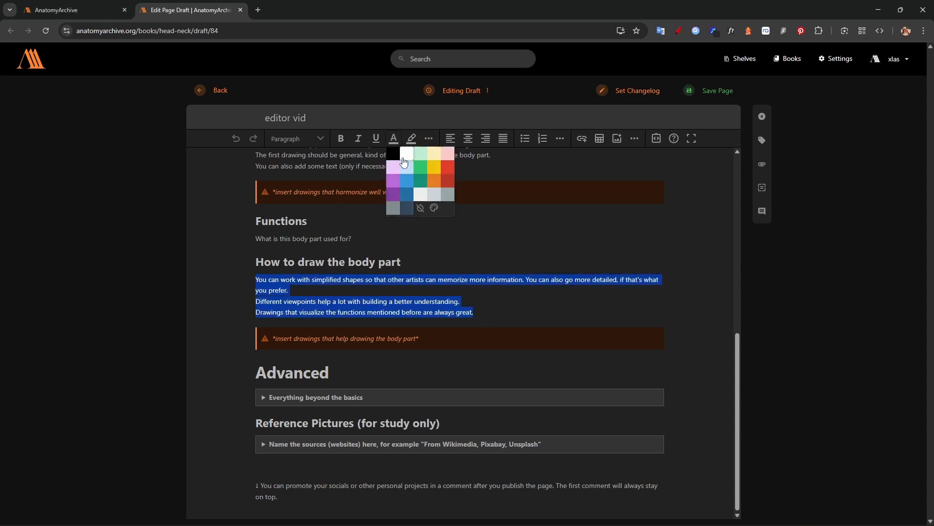
click(403, 157)
click(492, 313)
click(478, 314)
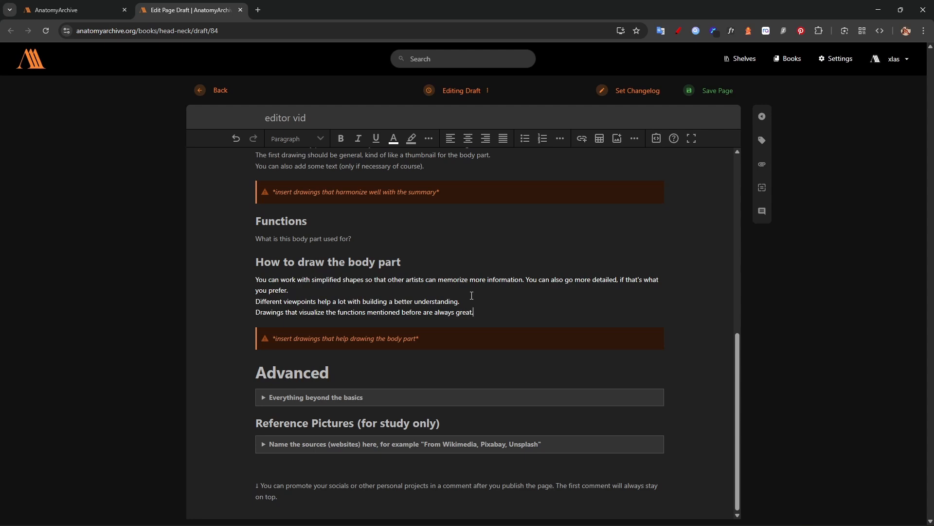
Remove the text colour from the paragraph under "How to draw the body part".
drag(485, 313, 250, 276)
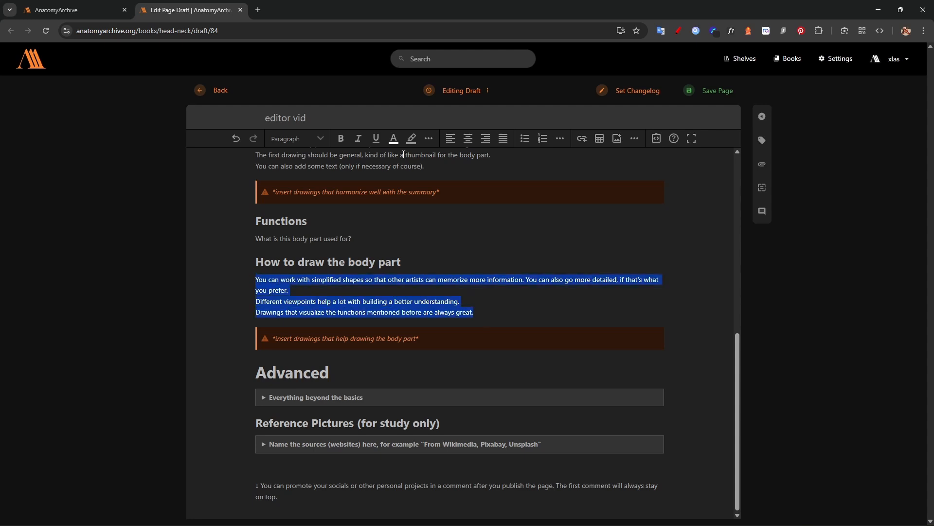
click(395, 141)
click(421, 210)
click(488, 311)
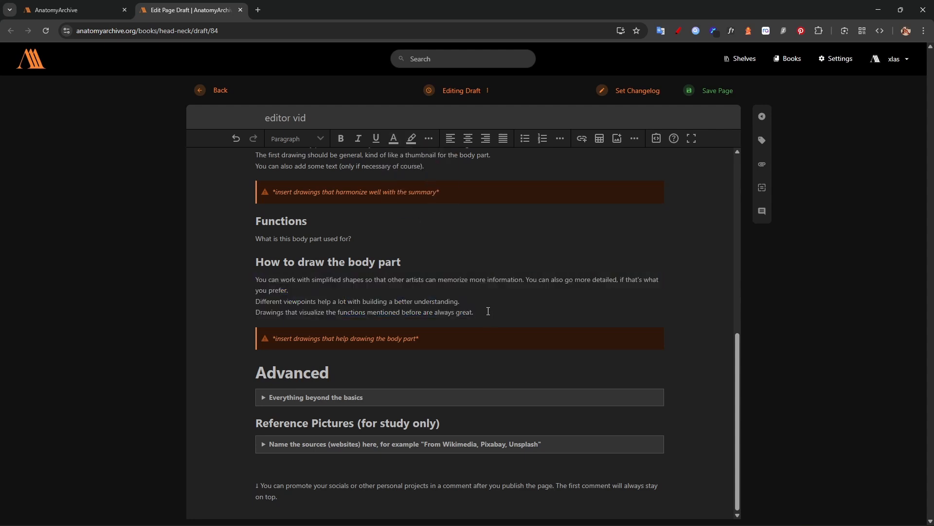
Review the highlight colour options for the words "are always great.".
drag(473, 312, 422, 312)
click(412, 142)
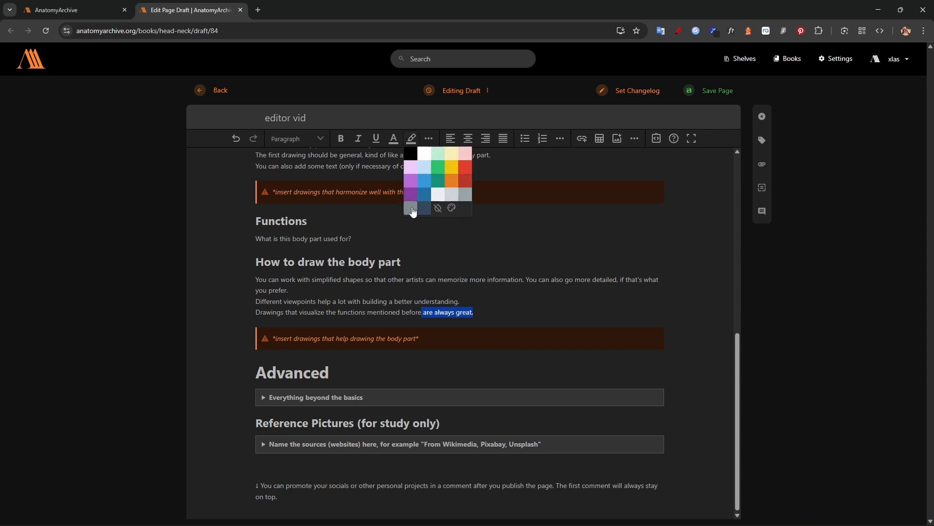
click(466, 300)
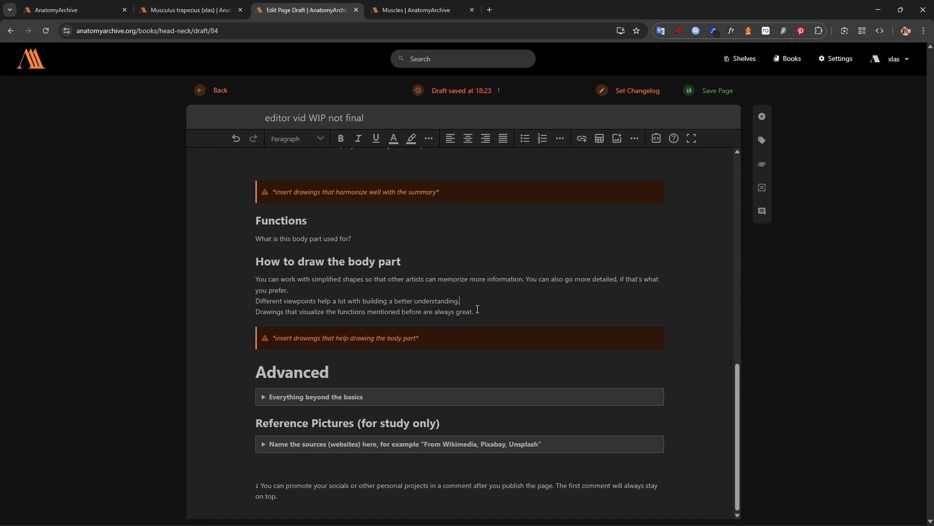
Cycle the text under "How to draw the body part" through Large, Medium, Small and Tiny Header, and set it back to Paragraph.
mouse_move(475, 312)
mouse_down()
mouse_move(257, 298)
mouse_move(258, 279)
mouse_up()
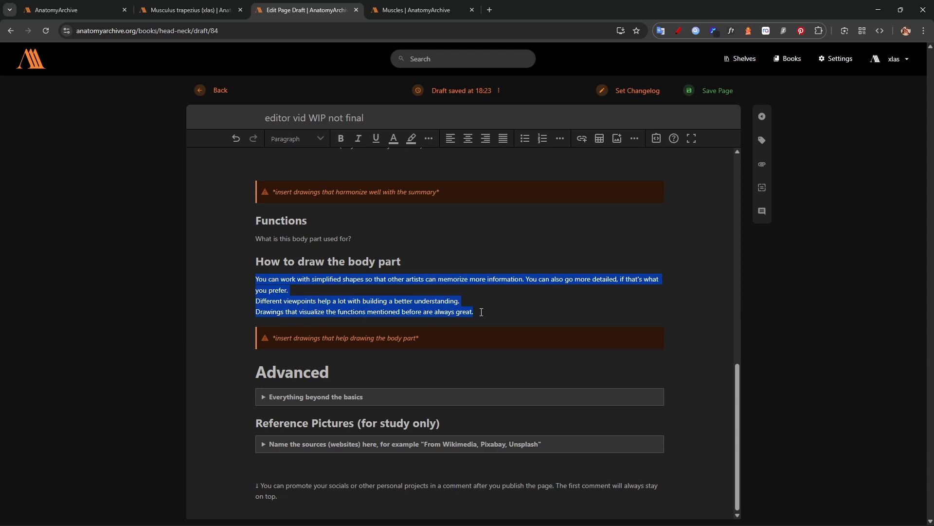
key(ctrl+4)
key(ctrl+1)
key(ctrl+2)
key(ctrl+3)
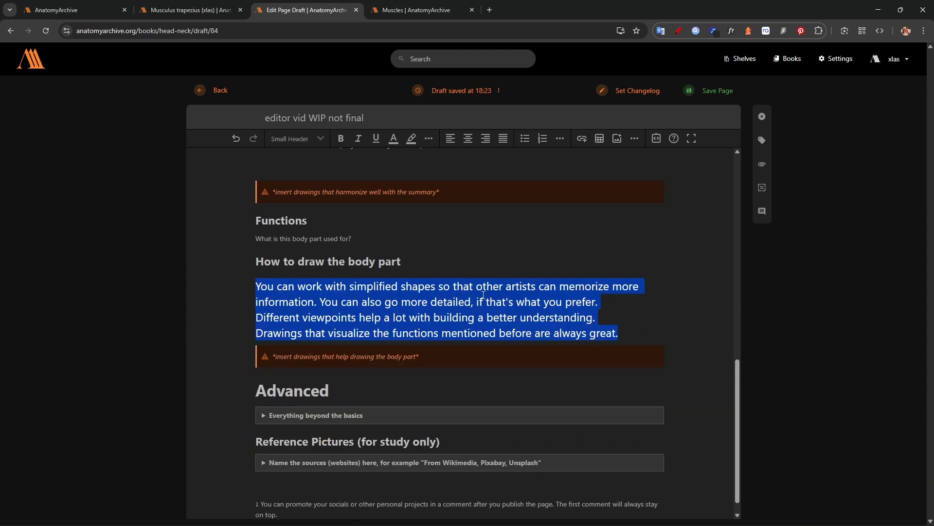
key(ctrl+4)
key(ctrl+z)
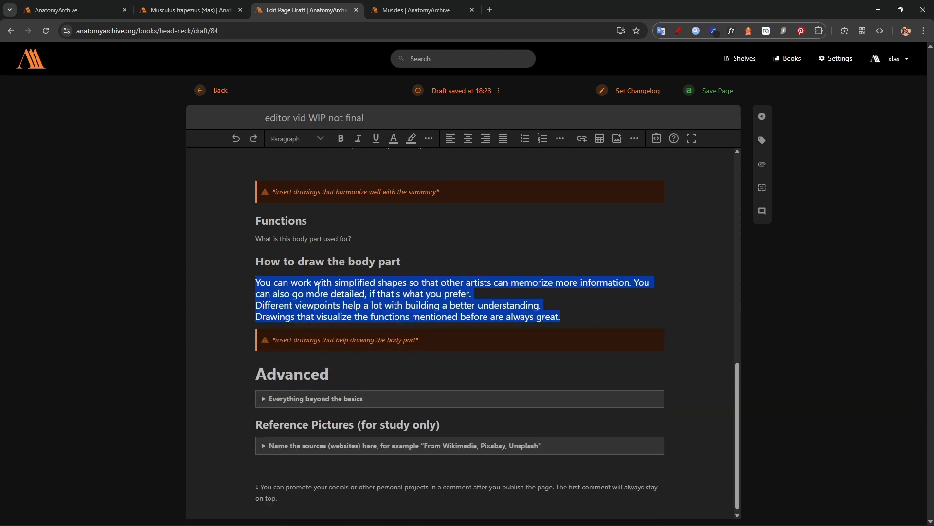
key(ctrl+5)
click(477, 311)
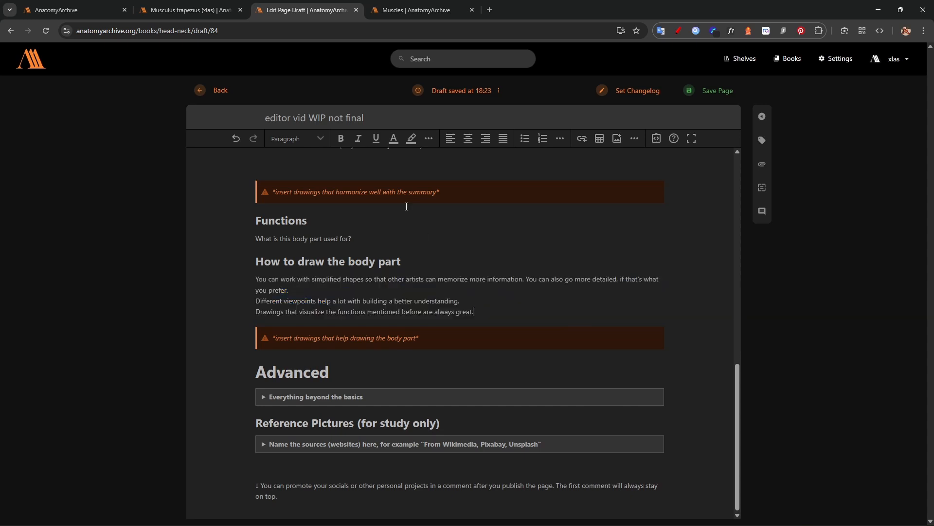
Review the available paragraph formats, including the Info, Success, Warning and Danger callouts.
click(321, 142)
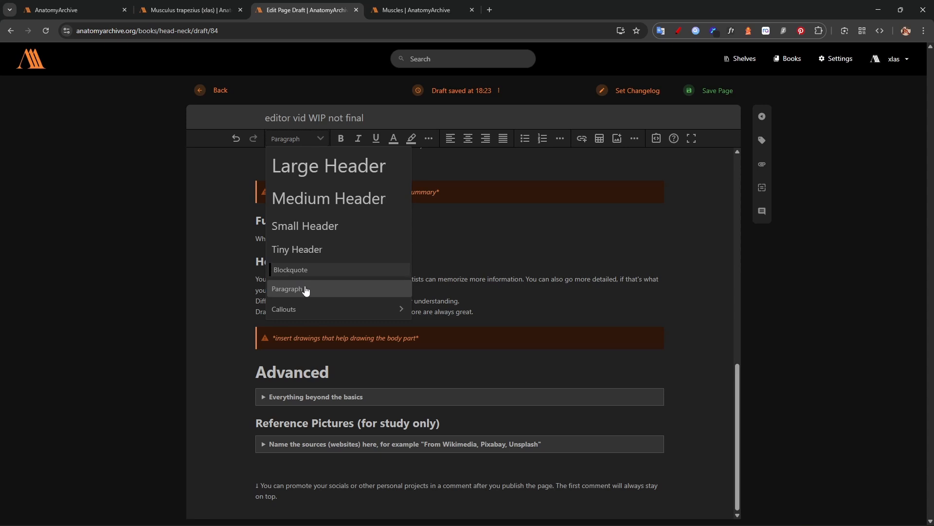
mouse_move(304, 309)
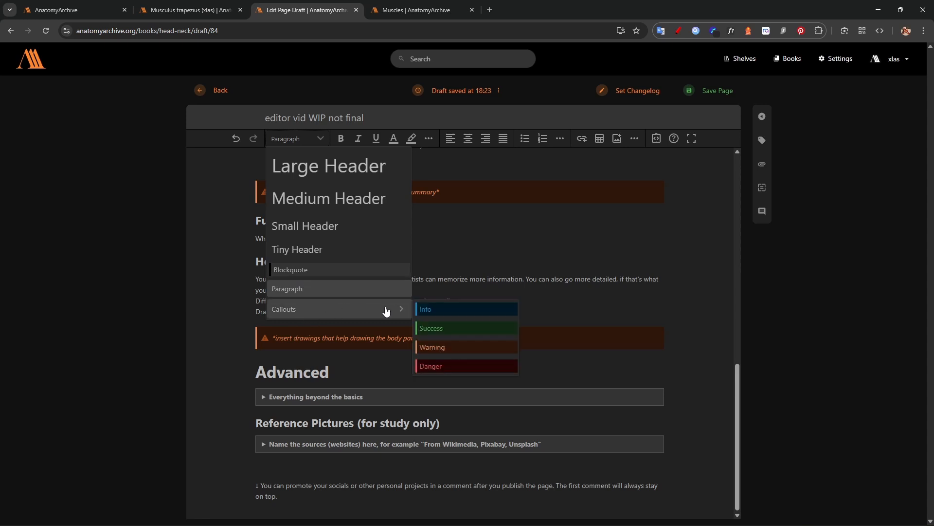
click(481, 312)
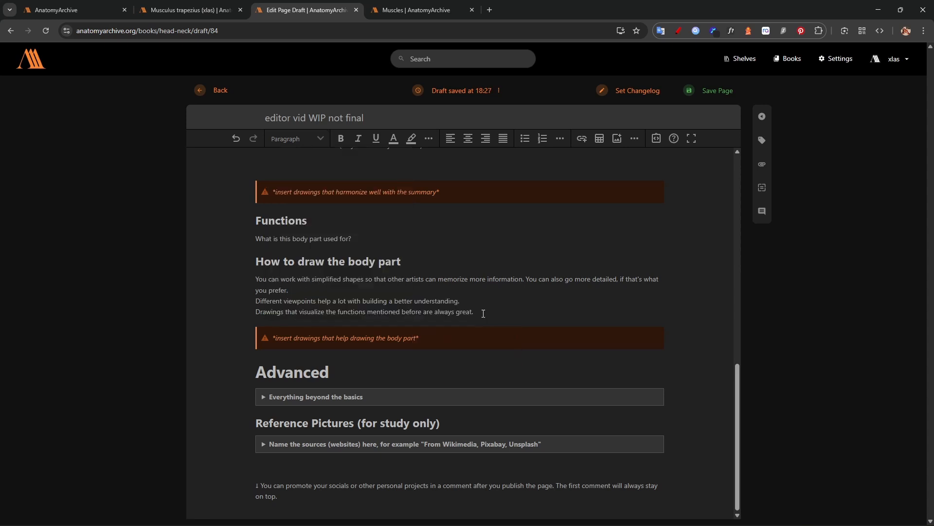
Open the account's UI Shortcut Preferences and review the navigation and common action shortcuts.
click(86, 9)
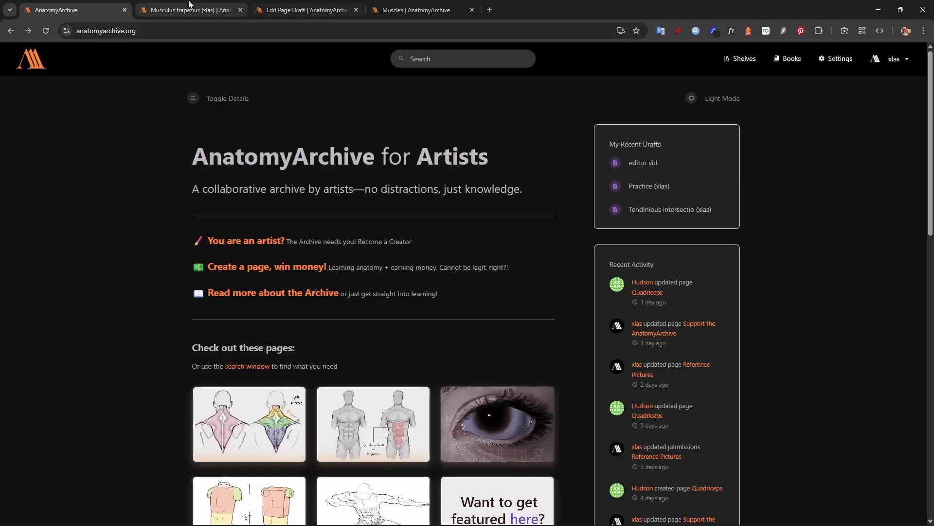
click(895, 59)
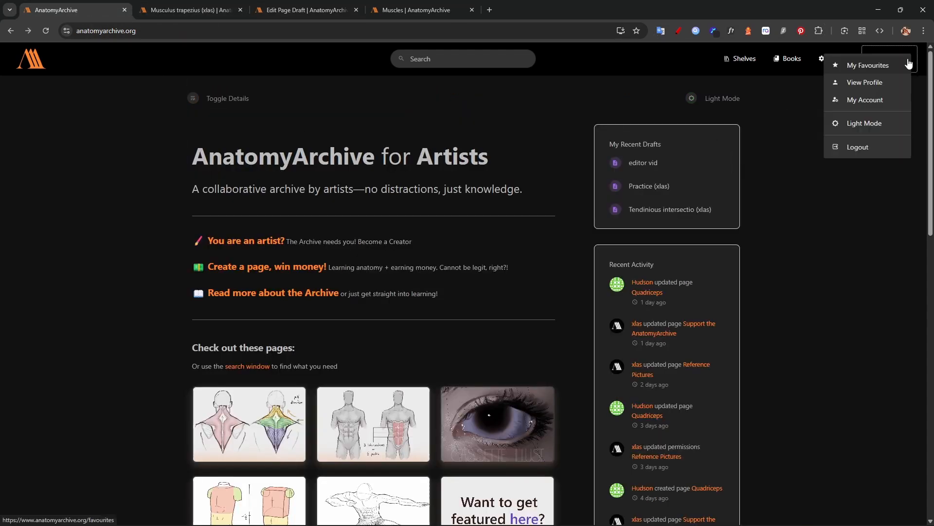
click(872, 99)
click(306, 181)
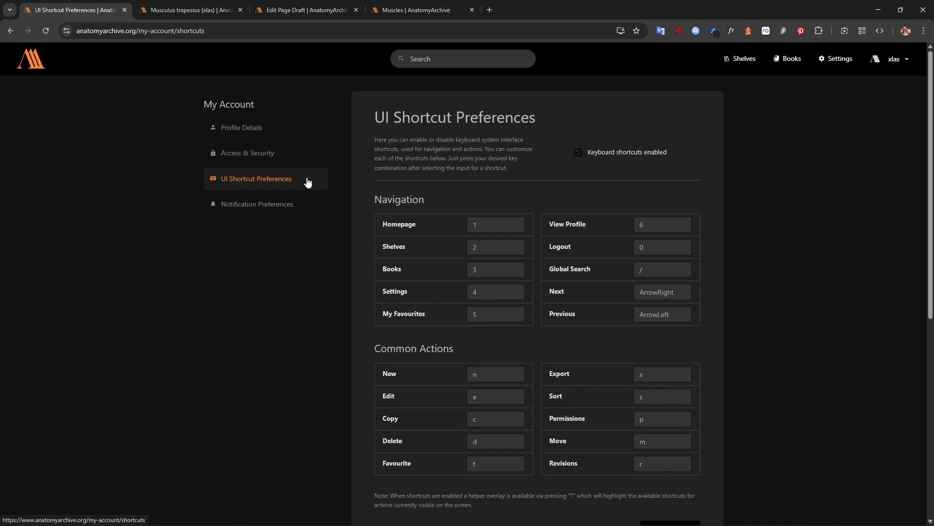
scroll(408, 201, down, 1)
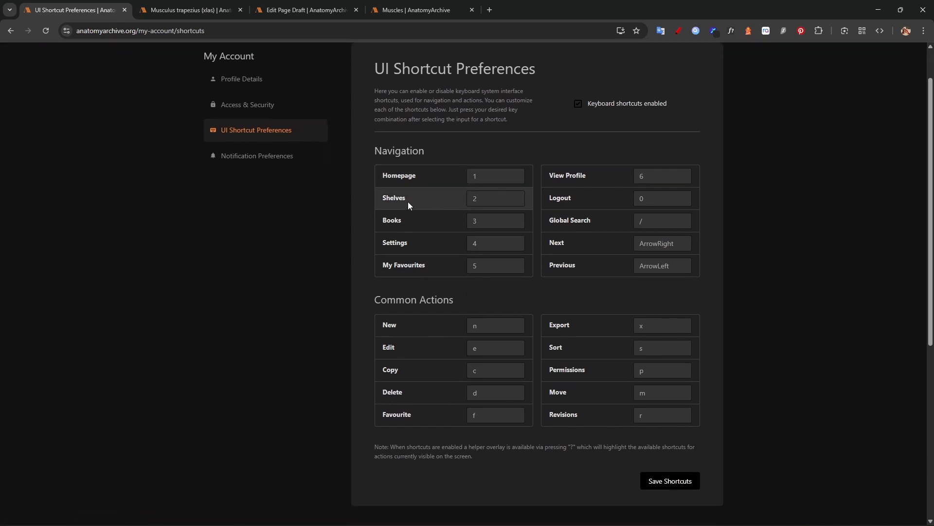
scroll(321, 266, up, 1)
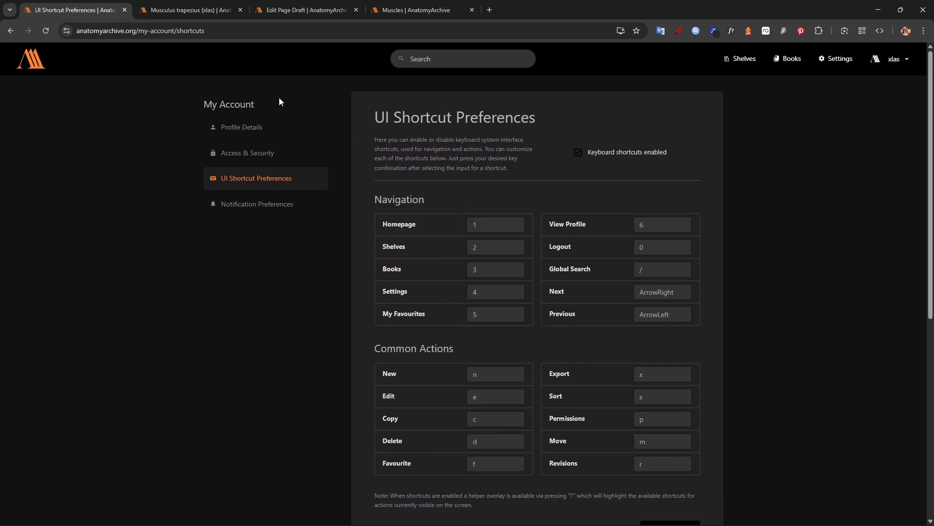
Go to the home page, open the featured Musculus trapezius page and start editing it.
key(1)
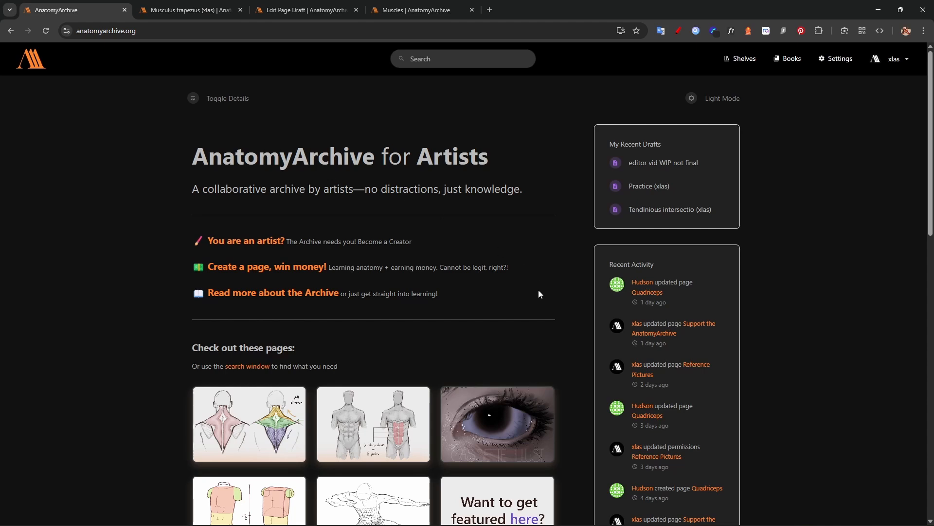
scroll(538, 292, down, 1)
click(232, 316)
scroll(269, 258, down, 1)
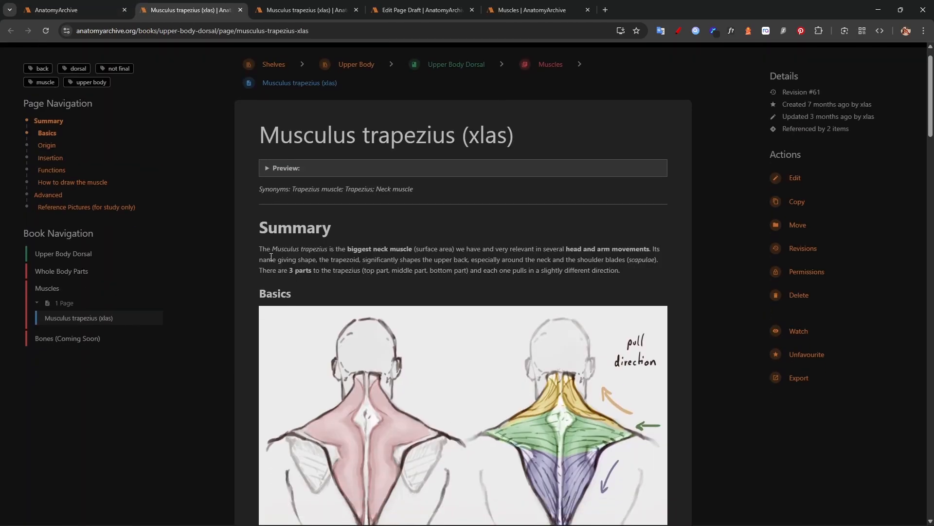
scroll(265, 265, up, 1)
key(e)
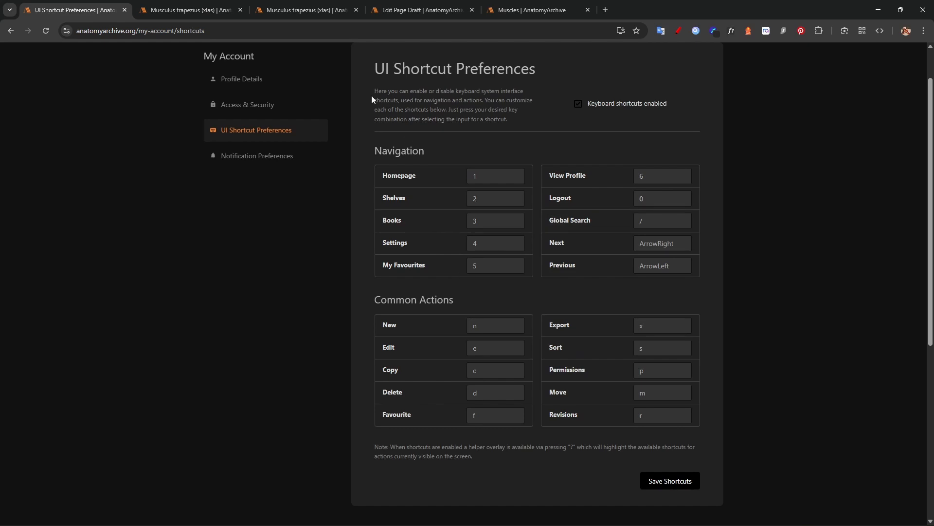
Switch the draft's Functions heading to Tiny Header, Paragraph and back to Small Header, and return to the UI Shortcut Preferences.
click(299, 10)
click(418, 10)
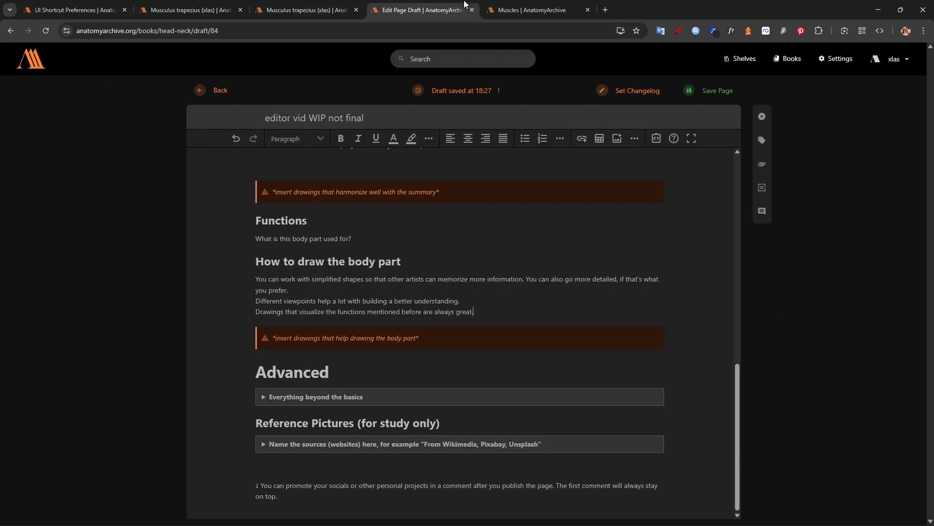
click(343, 219)
key(ctrl+4)
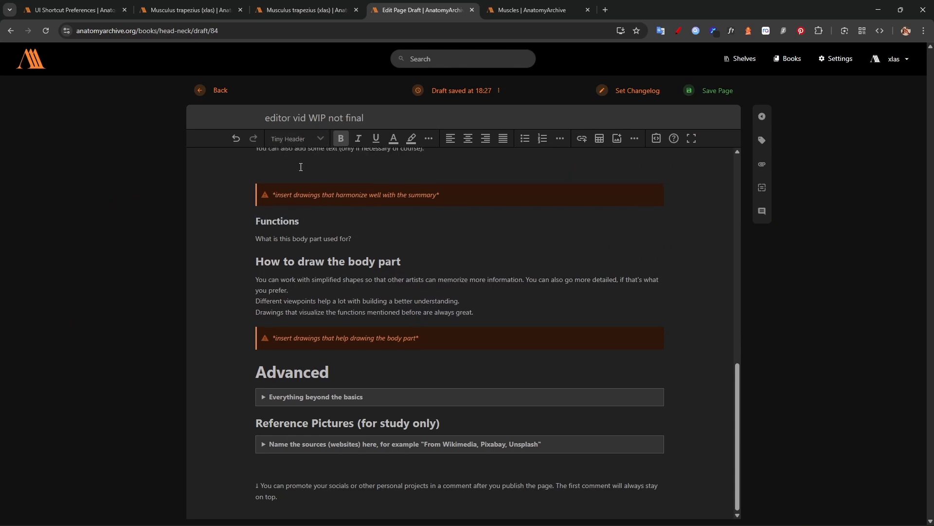
key(ctrl+5)
key(ctrl+3)
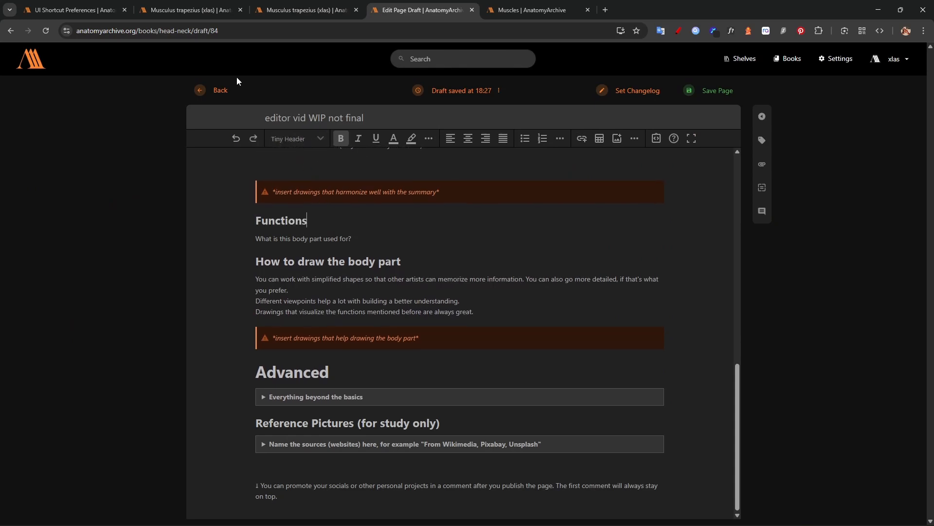
click(91, 6)
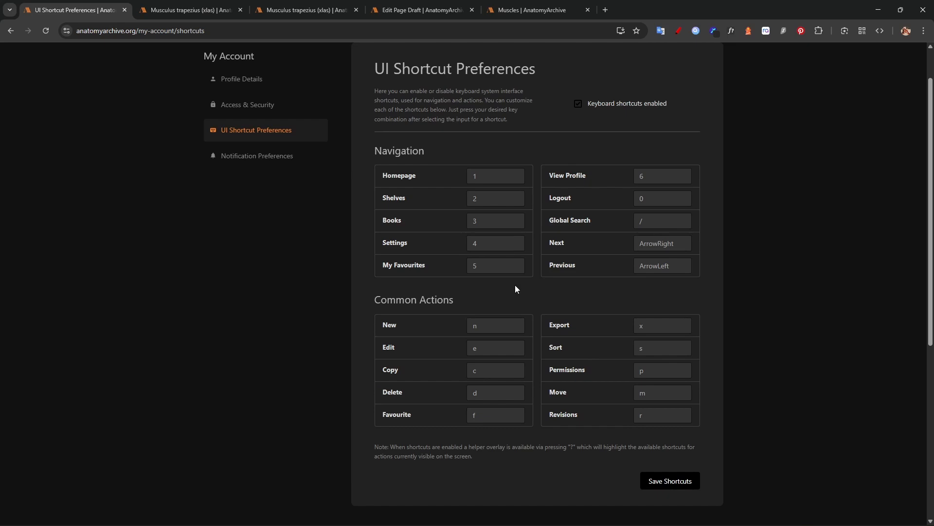
Switch to the page draft and toggle bold on its Functions heading off and back on.
click(422, 10)
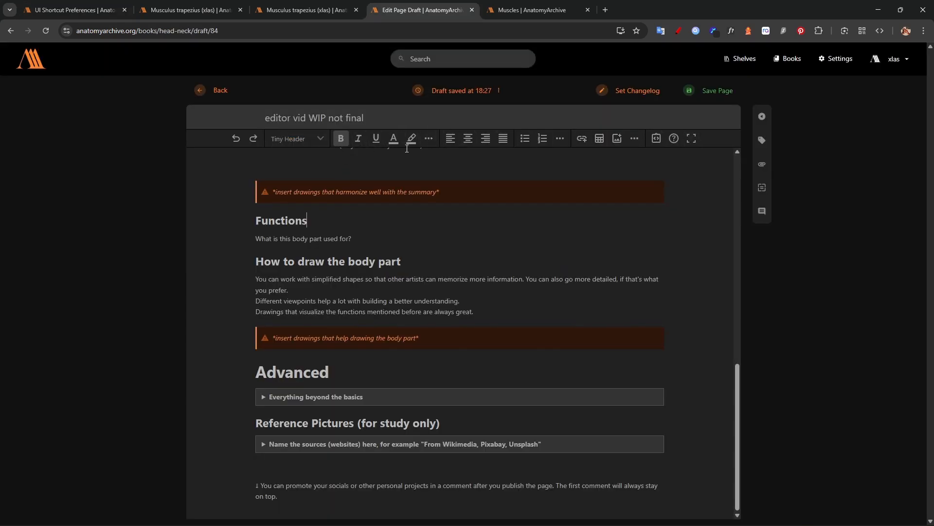
click(317, 222)
drag(317, 221, 258, 222)
key(ctrl+b)
key(ctrl+b)
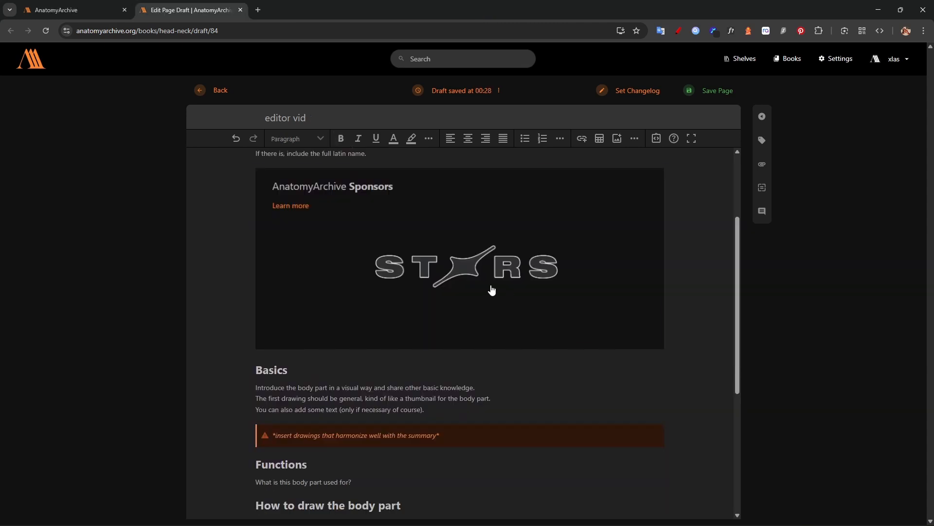
View the image properties of the draft's sponsors picture, close them unchanged, and go to the text under How to draw the body part.
click(491, 288)
click(449, 361)
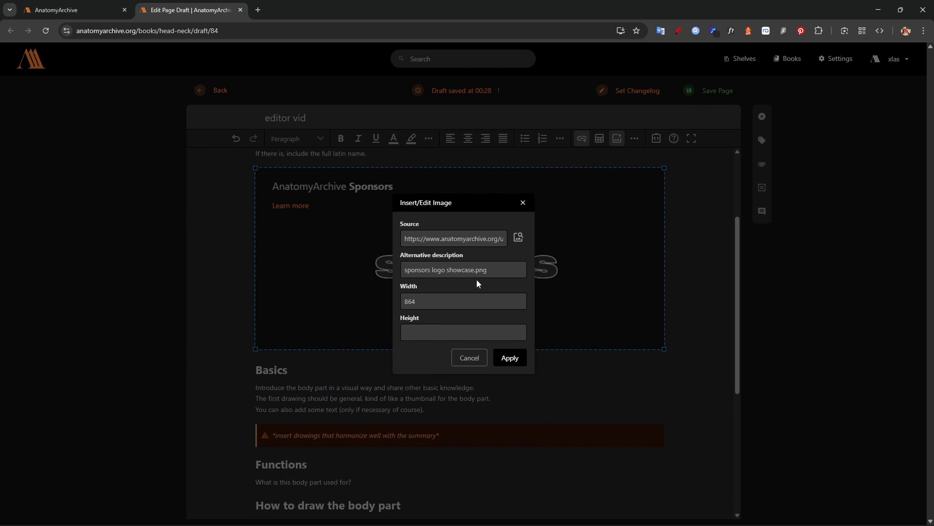
click(522, 206)
scroll(503, 381, down, 5)
click(437, 263)
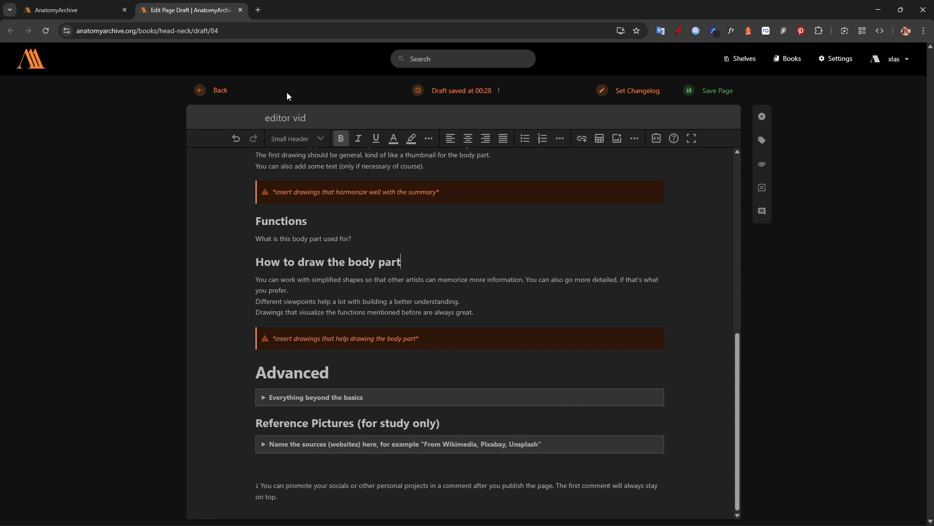
click(493, 312)
Open the Creator Guide from the home page and highlight its advice to stay below 500 KB per image.
click(84, 9)
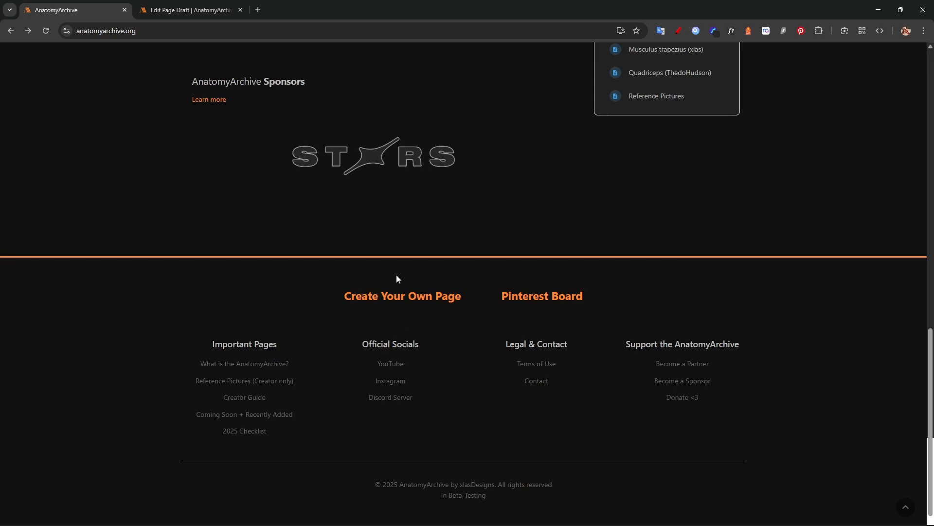
scroll(405, 235, up, 11)
scroll(406, 243, down, 7)
scroll(407, 244, down, 4)
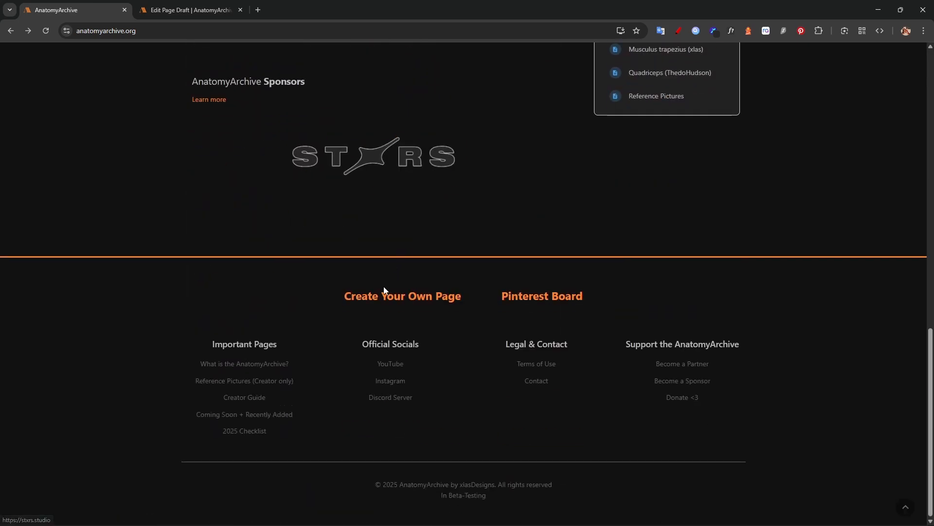
click(246, 398)
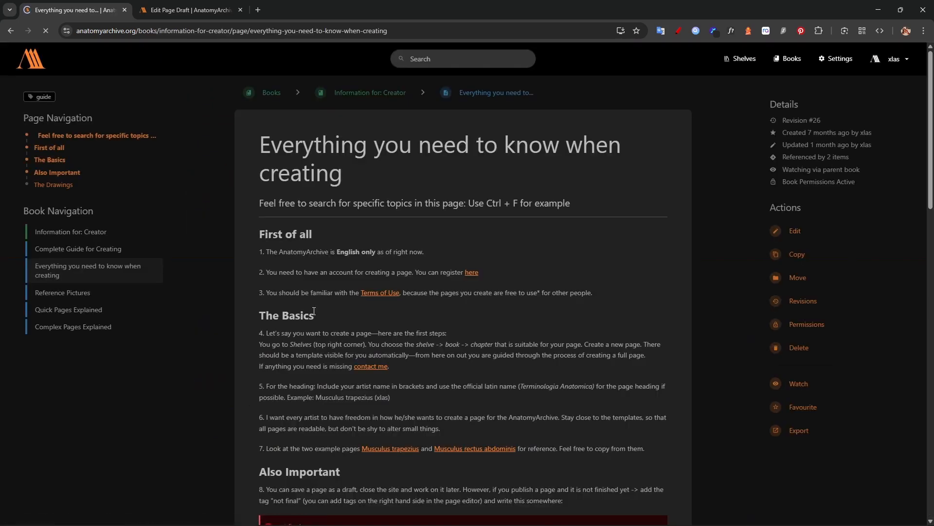
scroll(508, 216, down, 5)
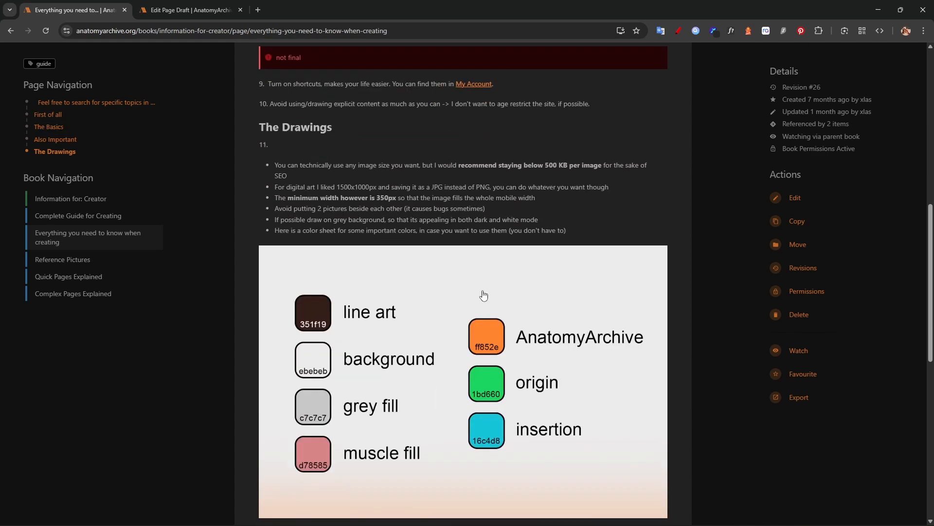
drag(459, 198, 604, 197)
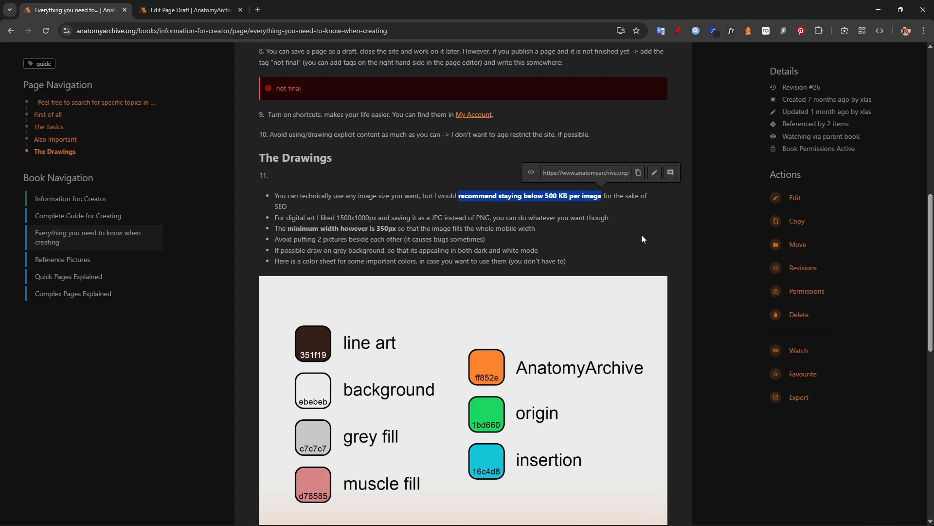
Switch to File Explorer and check the file sizes of "how the wind rises 1" and "the wind rises 16 fin".
drag(610, 141, 493, 107)
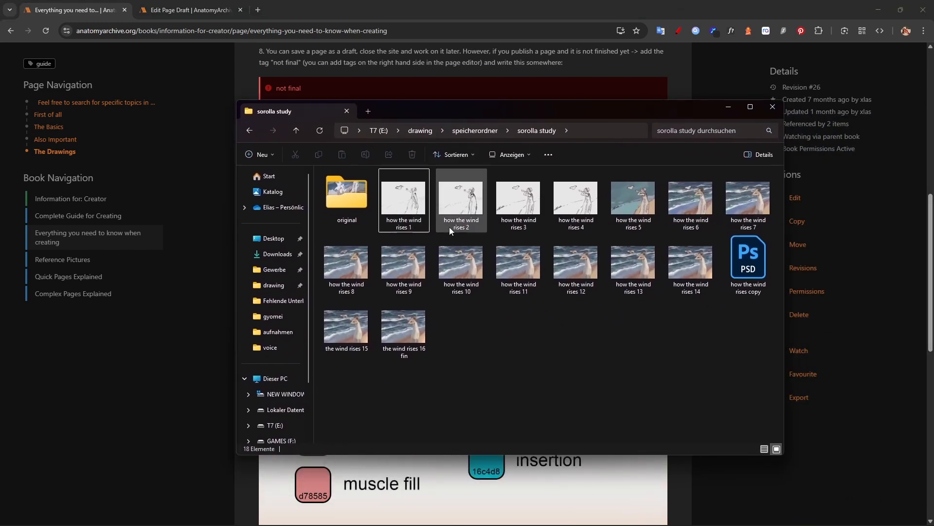
click(405, 197)
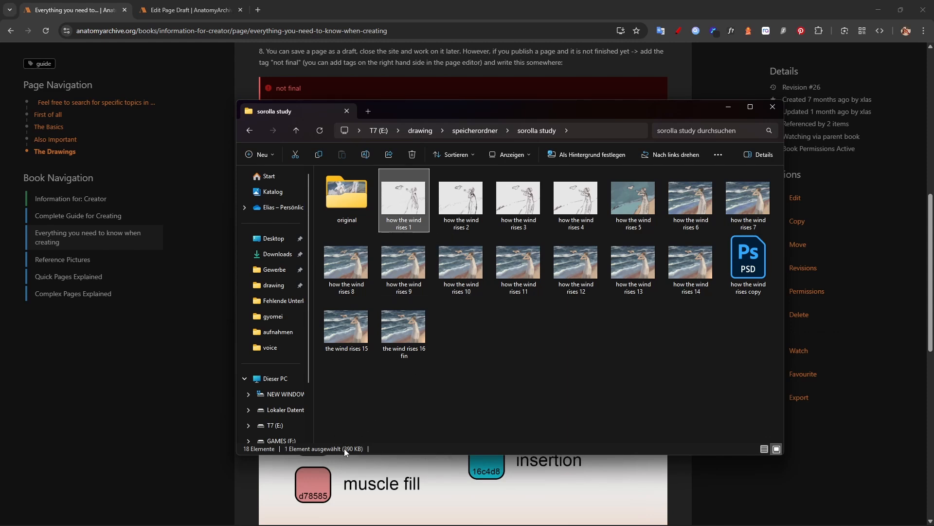
click(407, 326)
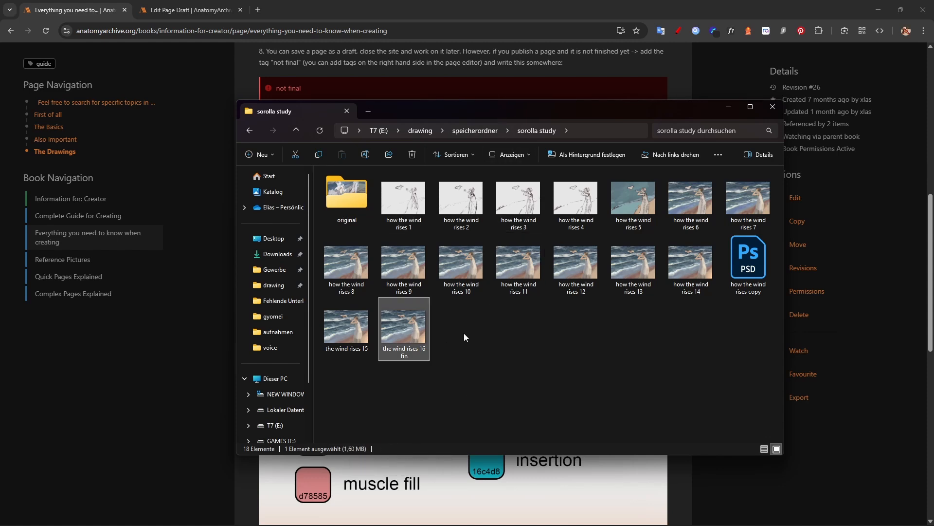
drag(474, 110, 933, 153)
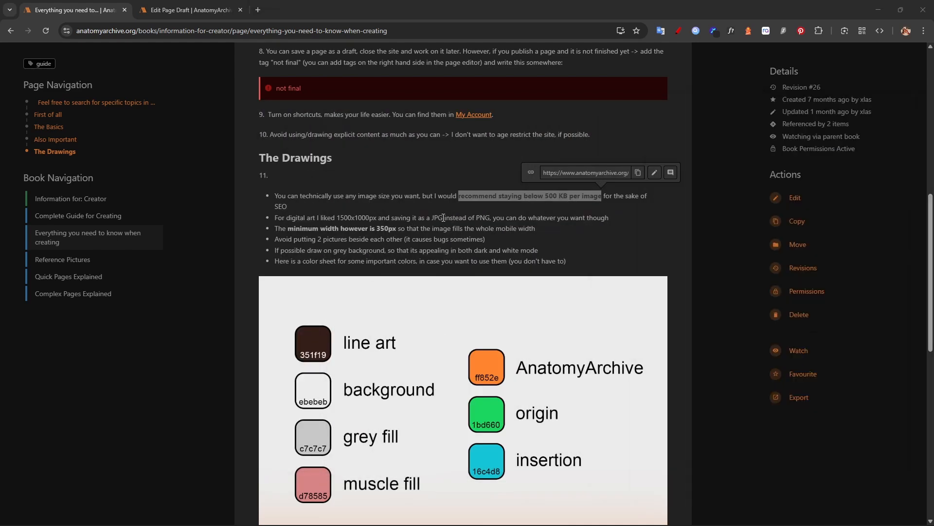
Highlight the guide's advice on saving as JPG instead of PNG and its 1500x1000px image size.
drag(432, 217, 562, 219)
click(385, 219)
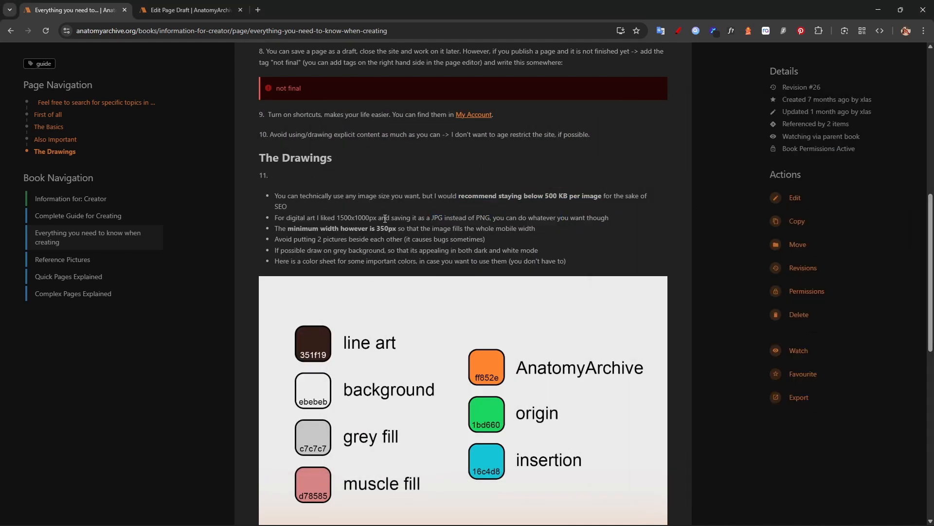
drag(337, 218, 378, 218)
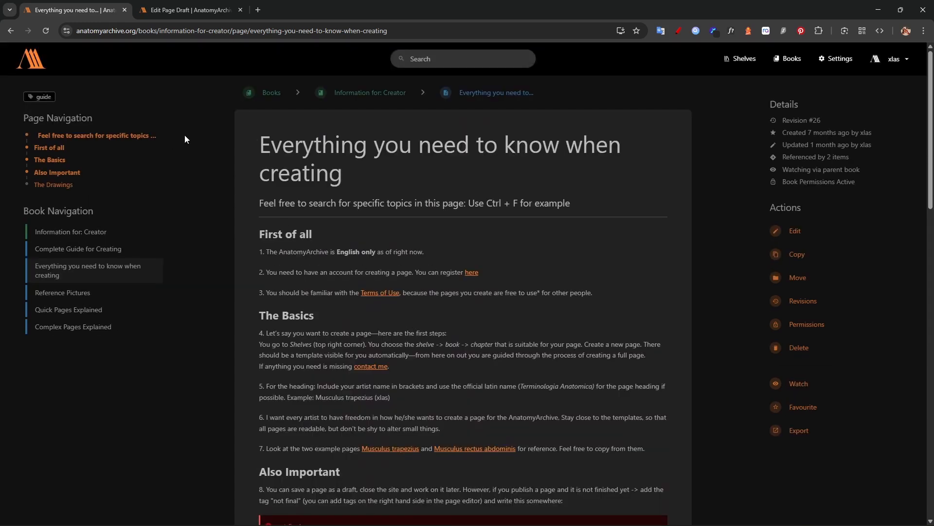
Open the home page and the featured Musculus trapezius page in new tabs, and expand the page's Reference Pictures section.
click(30, 59)
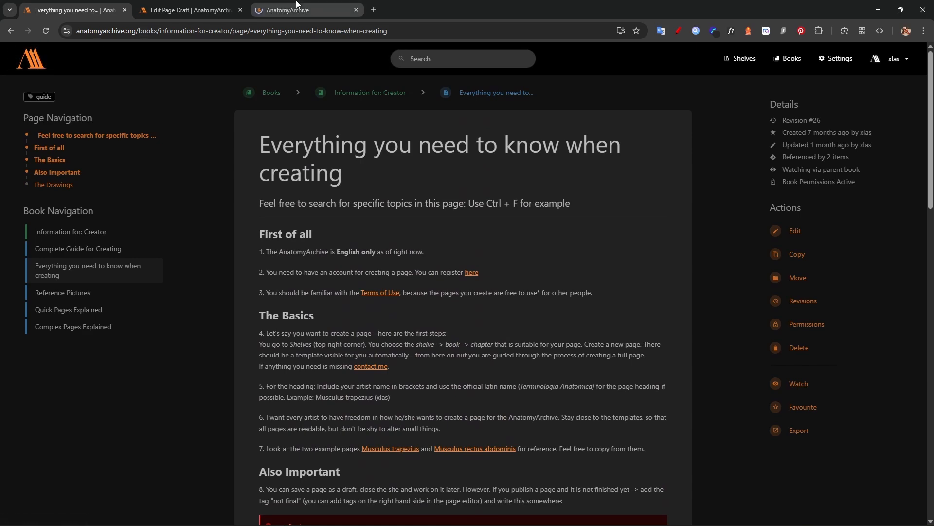
click(248, 395)
scroll(375, 297, down, 5)
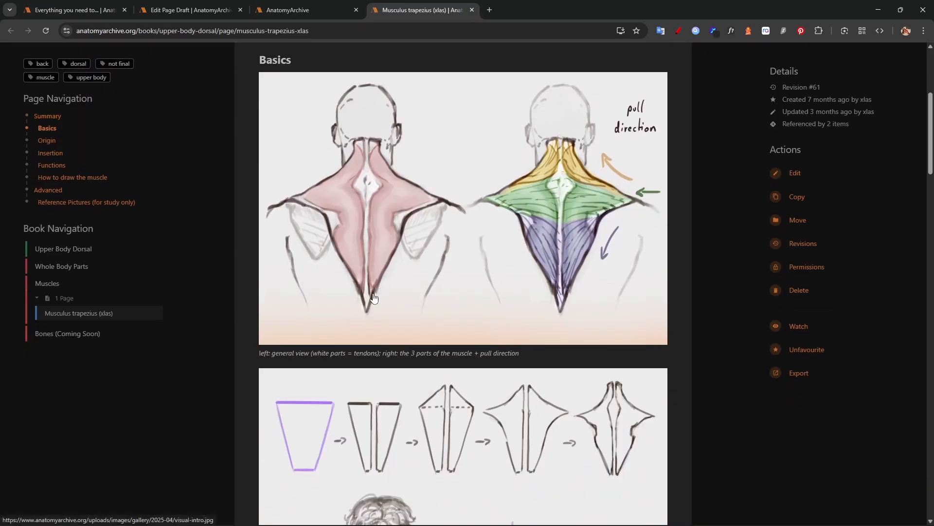
scroll(380, 289, down, 5)
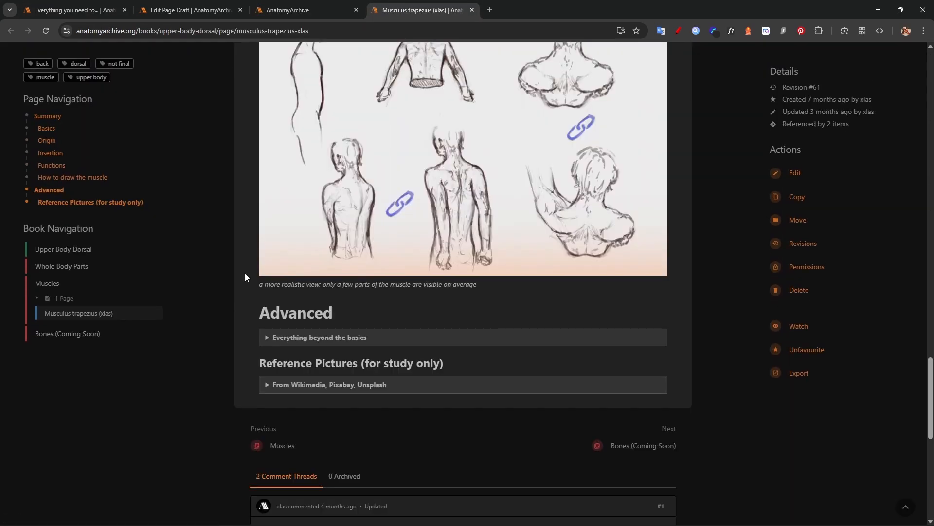
click(337, 385)
scroll(438, 282, down, 7)
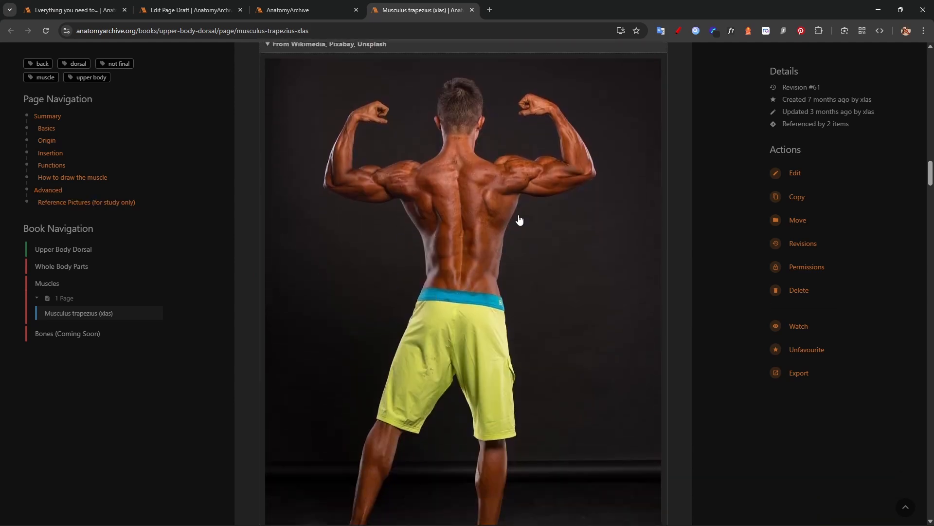
Look through the reference pictures, collapse their section and review the drawings above the Advanced heading.
scroll(409, 267, down, 20)
scroll(467, 252, up, 20)
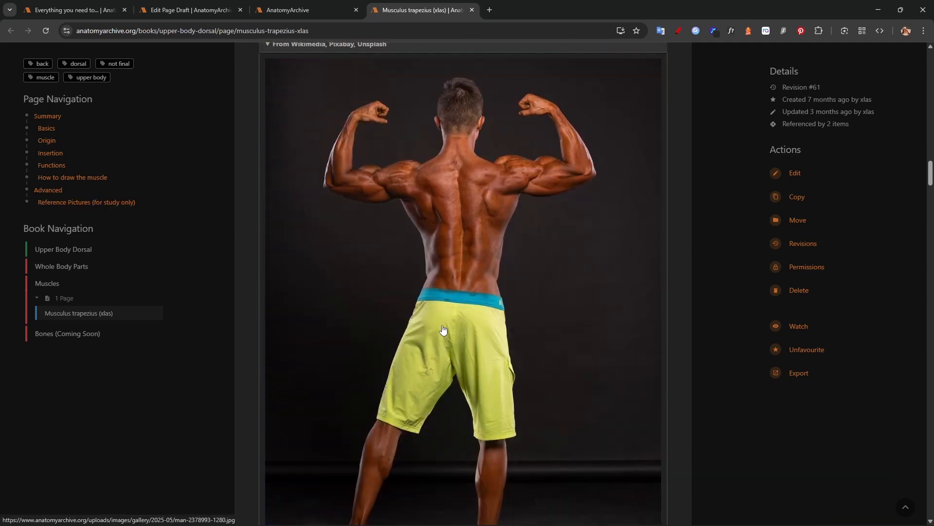
scroll(442, 329, down, 2)
scroll(414, 244, up, 4)
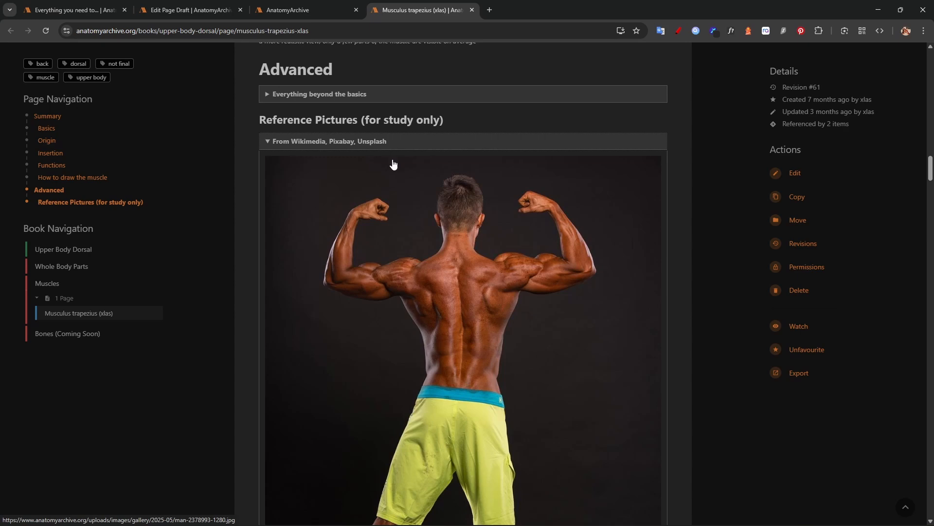
click(391, 144)
scroll(358, 234, up, 2)
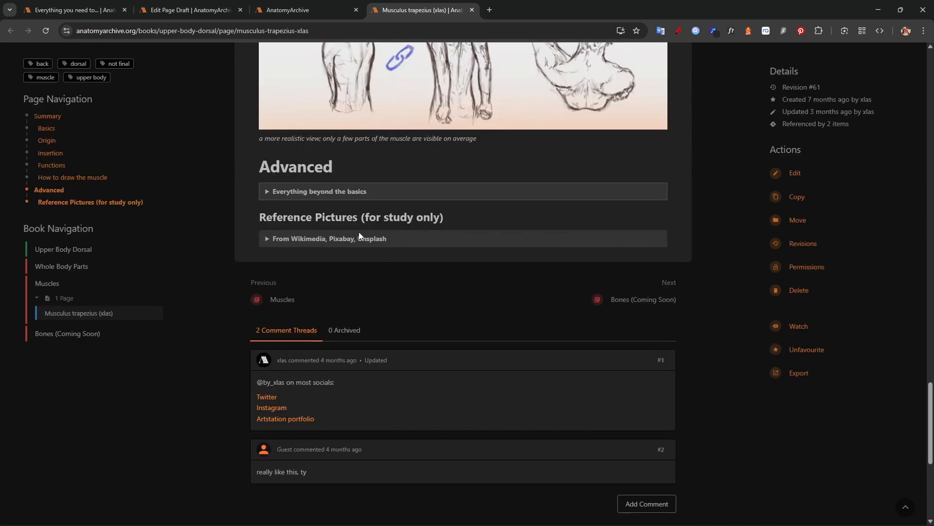
scroll(375, 271, up, 5)
scroll(264, 298, up, 2)
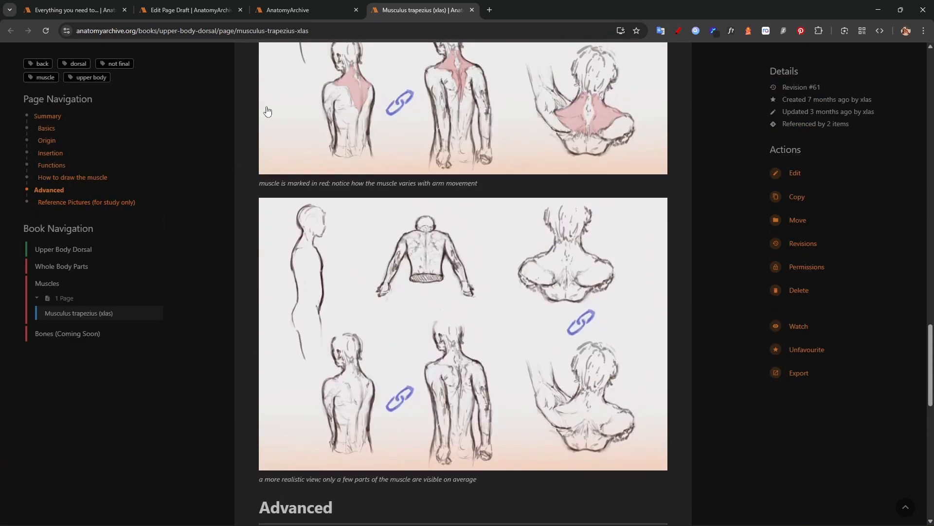
scroll(250, 199, down, 7)
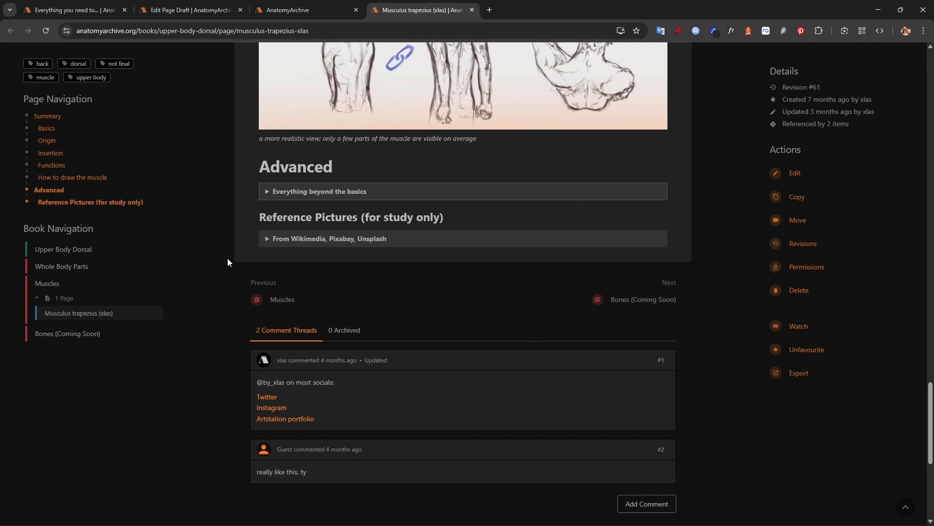
Go to the creator-only Reference Pictures page and point out its Picture-Partners section.
click(314, 238)
scroll(392, 267, down, 5)
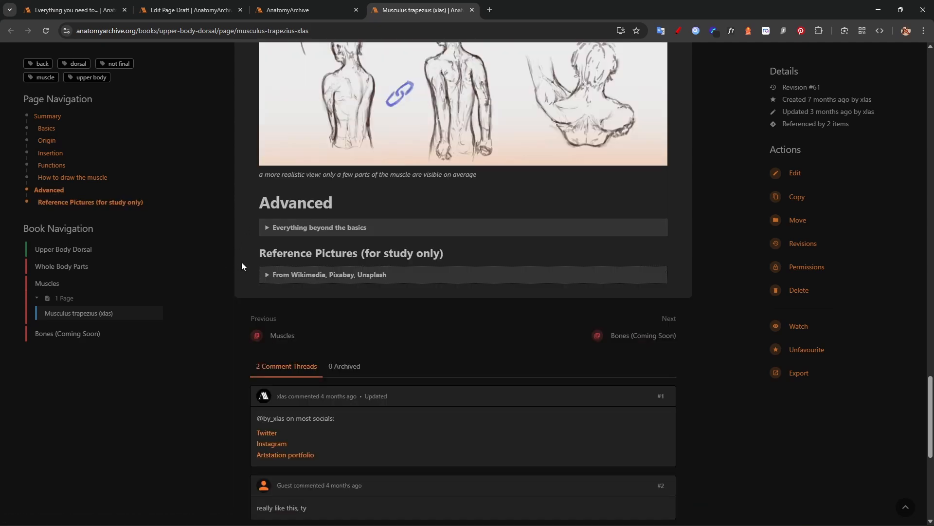
scroll(240, 287, down, 7)
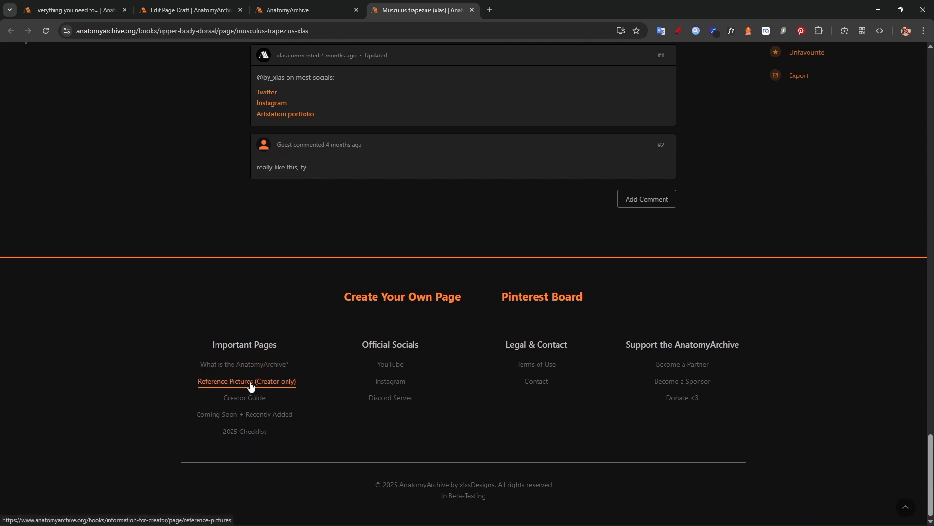
click(251, 386)
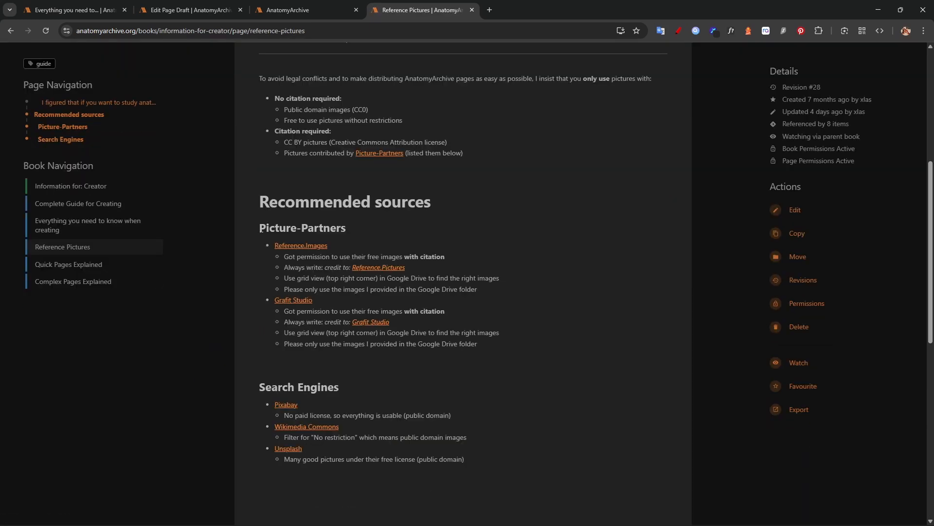
drag(261, 229, 382, 226)
click(383, 226)
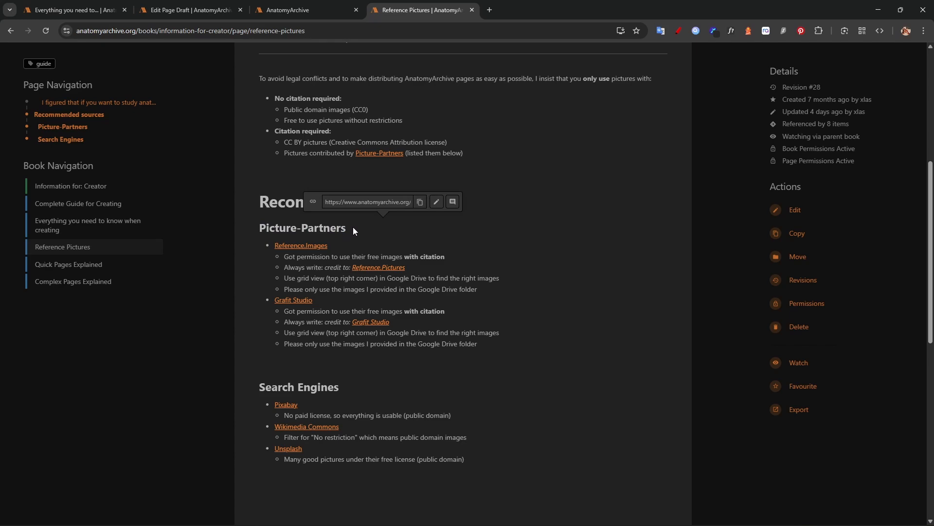
click(375, 233)
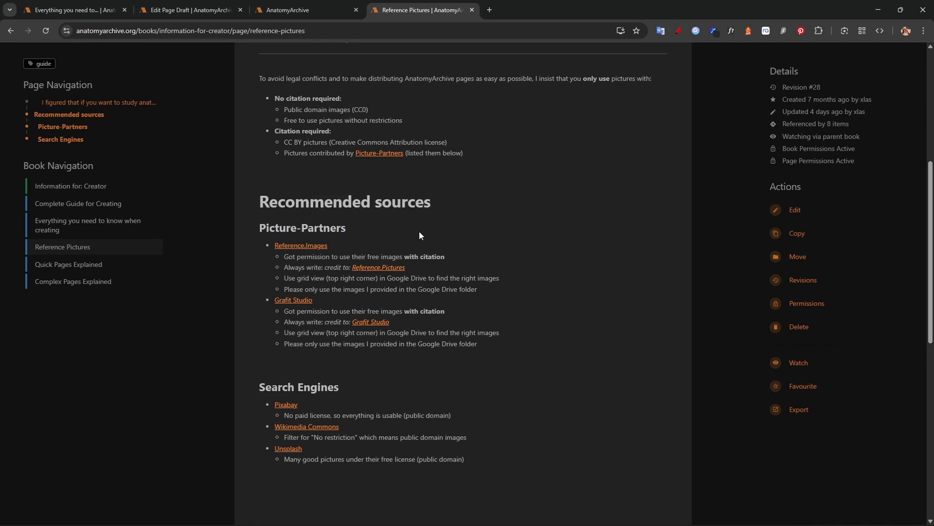
Review the Reference Pictures page's rules and sources, and highlight the words "real life footage" in its introduction.
scroll(481, 271, up, 6)
scroll(474, 333, down, 9)
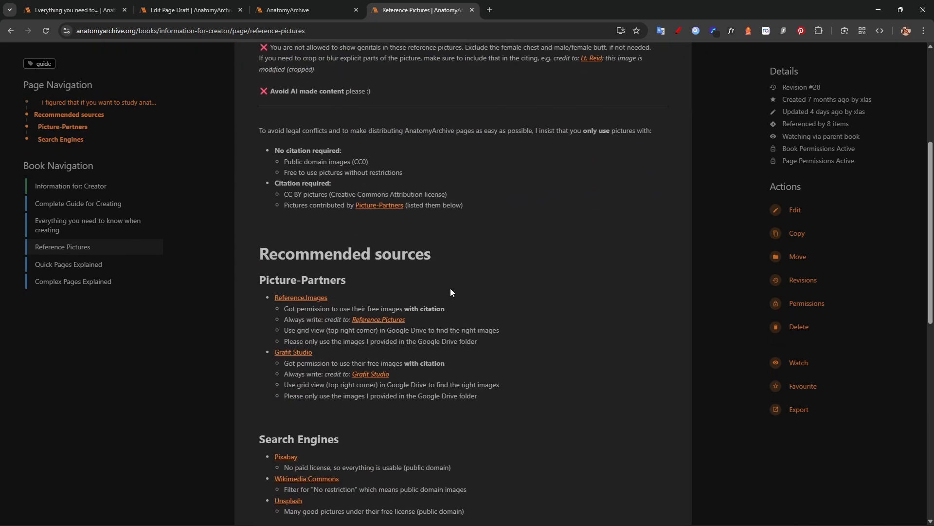
scroll(511, 317, up, 9)
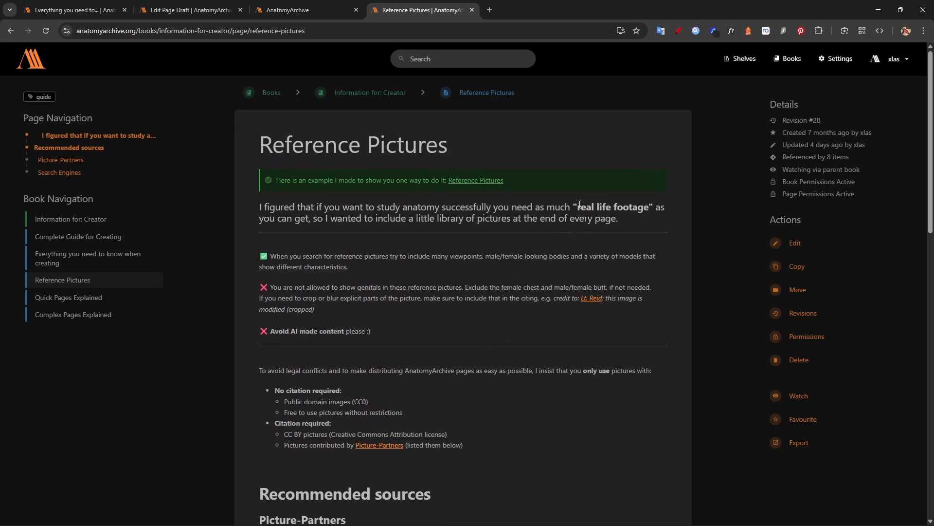
drag(577, 207, 649, 208)
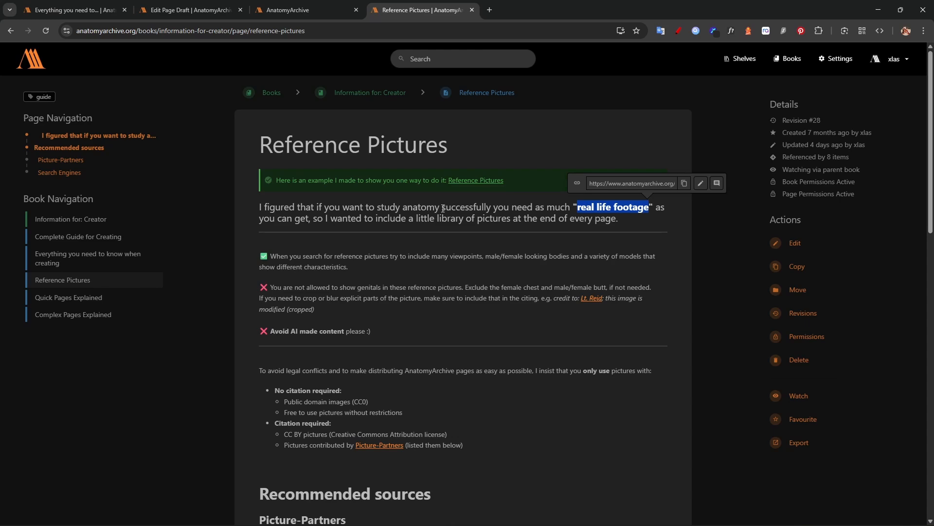
Reopen the Musculus trapezius page from the home page and examine the credited pictures in its expanded Reference Pictures section.
click(292, 9)
scroll(260, 277, down, 3)
click(260, 277)
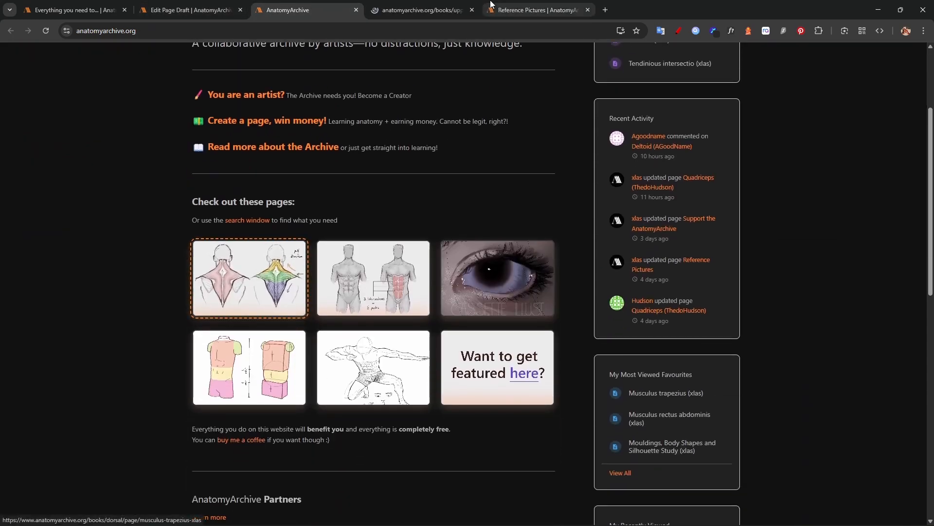
scroll(431, 341, down, 10)
scroll(429, 317, down, 15)
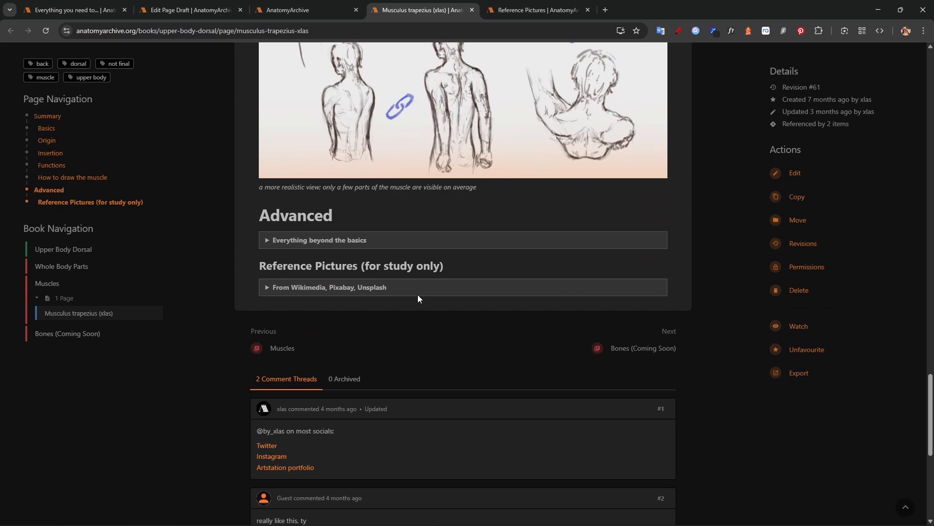
click(418, 292)
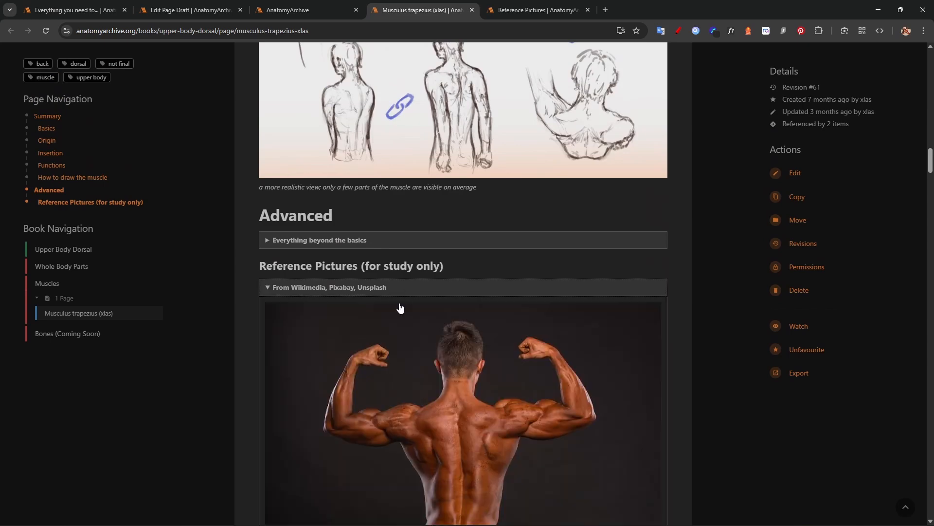
scroll(417, 331, down, 15)
scroll(445, 336, down, 5)
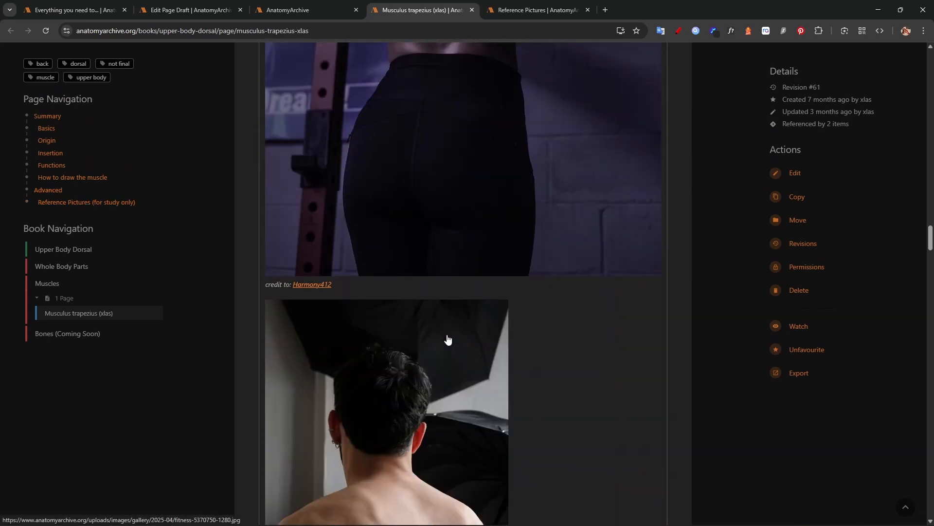
Return to the Reference Pictures guide and read through it down to the Search Engines list and back.
key(ctrl+Tab)
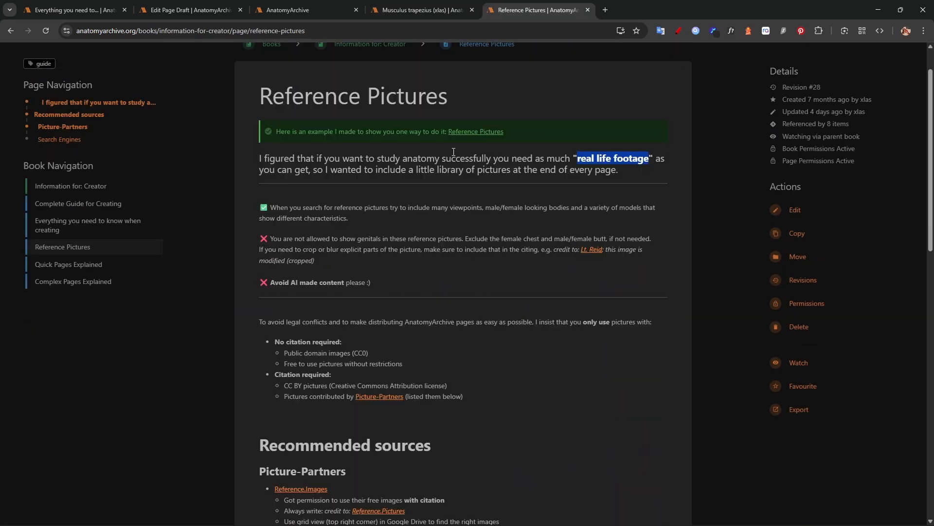
scroll(521, 307, down, 15)
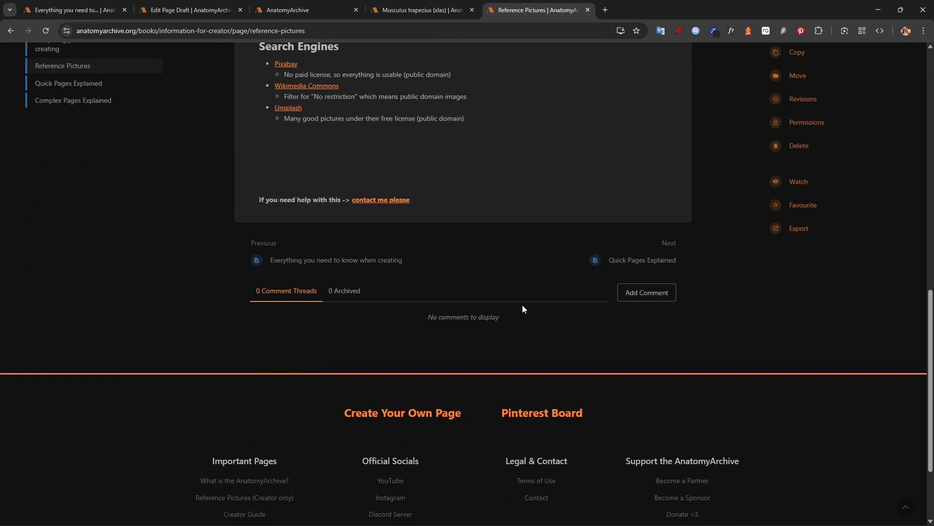
scroll(434, 276, up, 15)
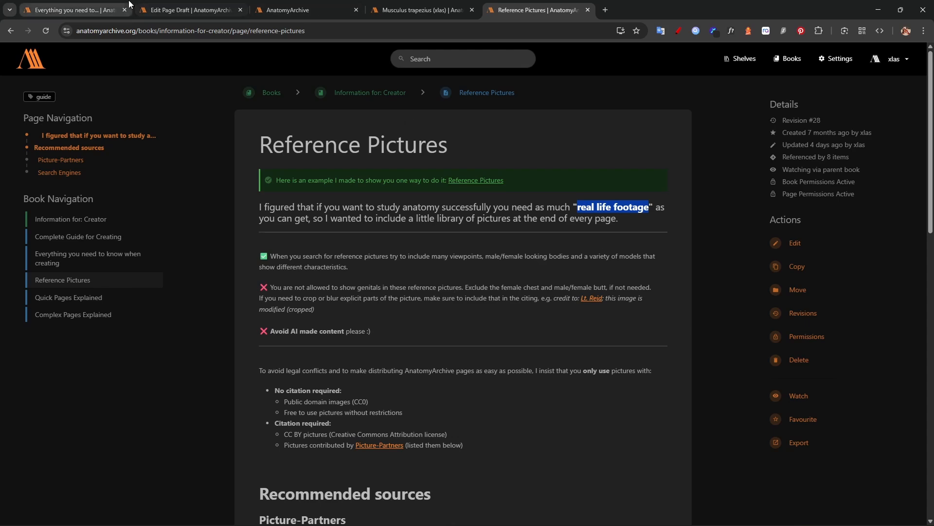
Return to the "editor vid" draft and review its sections down to the Reference Pictures placeholder.
click(205, 10)
scroll(530, 414, up, 4)
scroll(531, 414, down, 4)
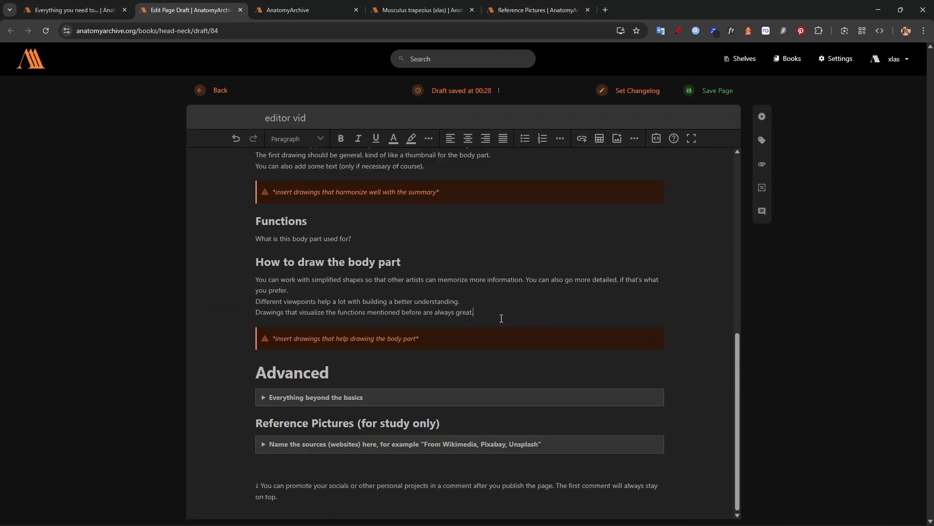